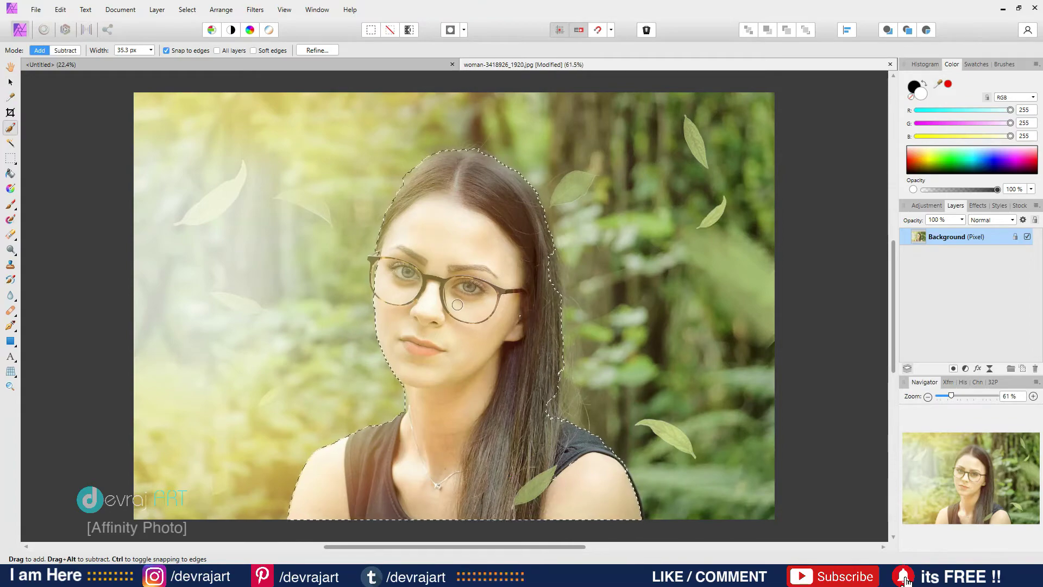
Step: Extend the selection to the outer edge of the long hair beside the face, using an 18.4 px selection brush
key("ctrl+plus")
key("ctrl+plus")
scroll(462, 302, "up", 3)
key("bracketleft")
key("bracketleft")
key("bracketleft")
scroll(641, 269, "down", 1)
scroll(652, 276, "down", 7)
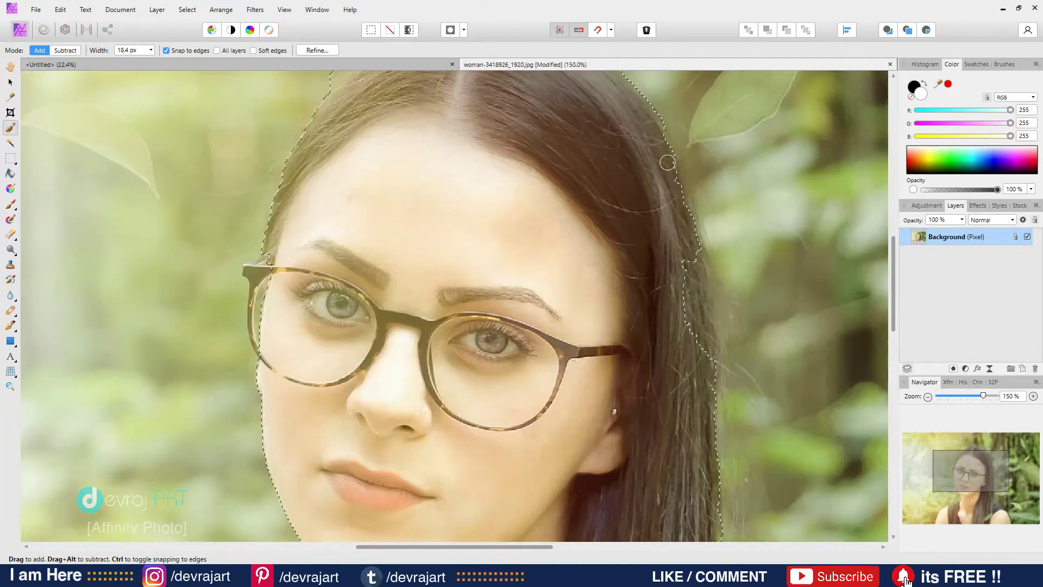
key("bracketleft")
scroll(607, 262, "up", 9)
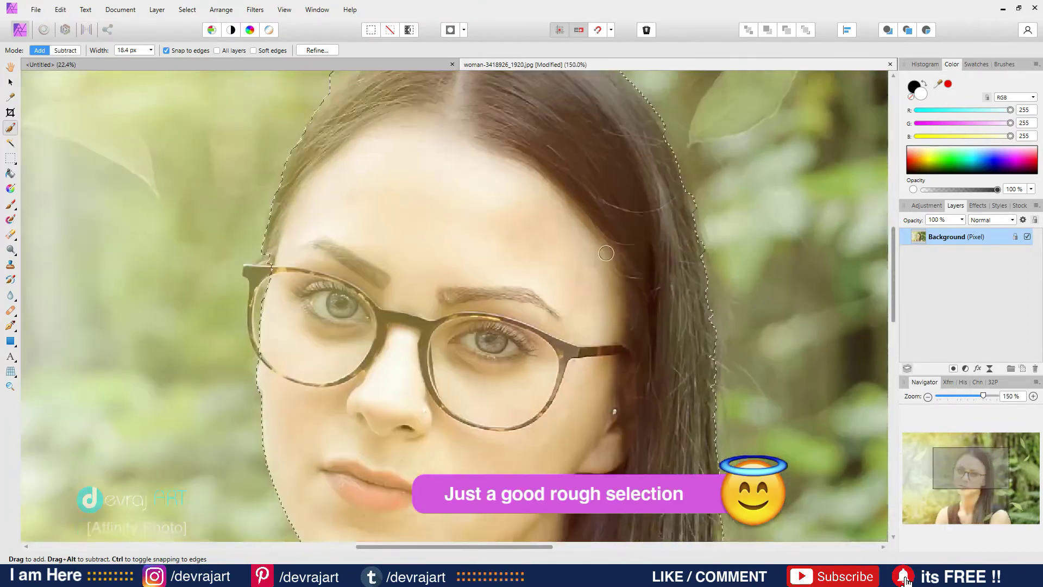
Step: Touch up the selection around the glasses frame, jawline and neck, reducing the selection brush width to 11.3 px
key("bracketleft")
scroll(593, 217, "down", 3)
left_click_drag(262, 237, 268, 300)
scroll(282, 303, "down", 3)
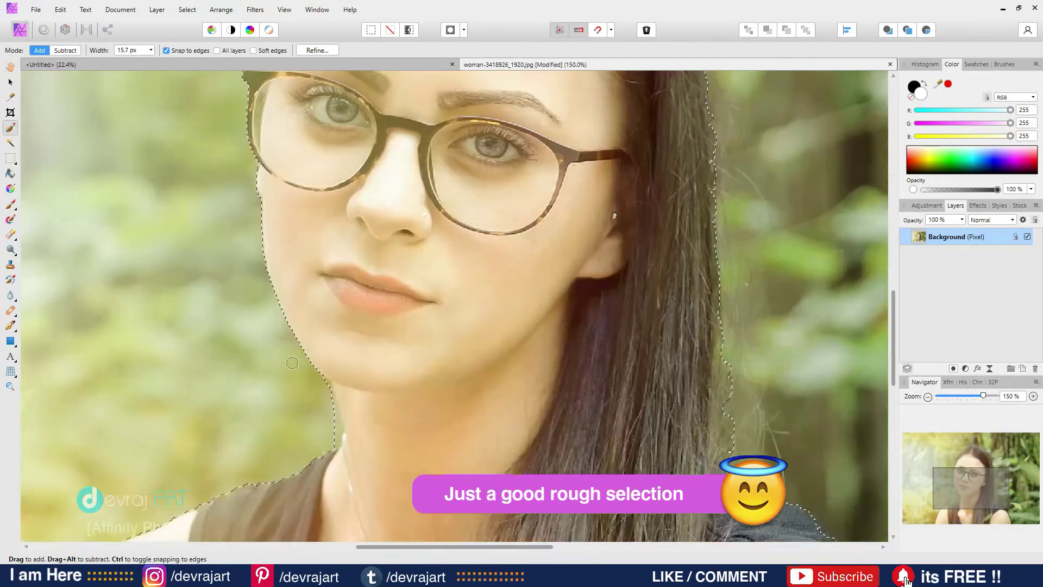
key("bracketleft")
key("bracketleft")
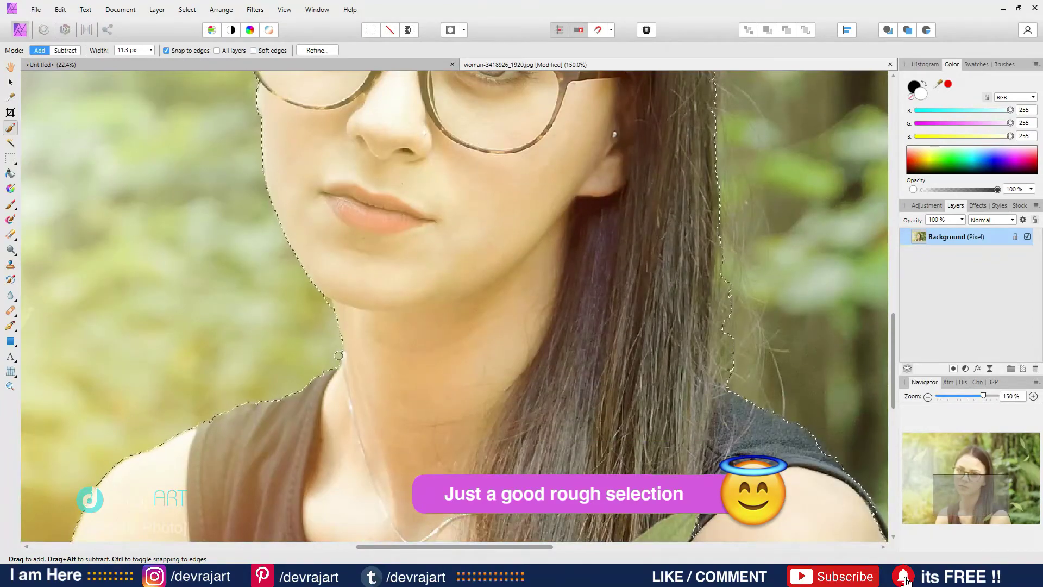
scroll(473, 334, "down", 4)
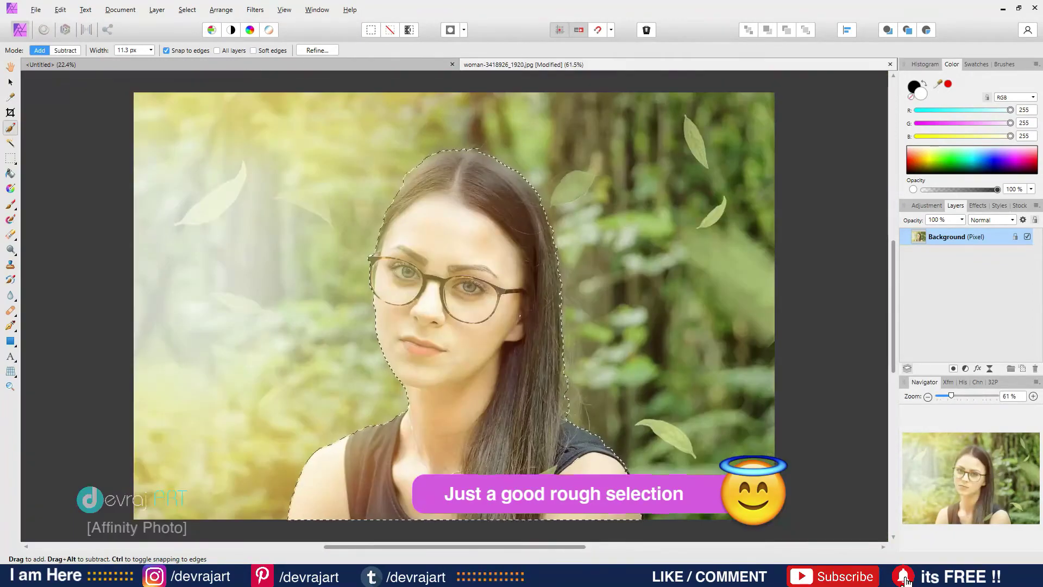
Step: Enlarge the selection brush to 30.1 px and check the woman's selection outline with the Quick Mask overlay
key("bracketright")
key("bracketright")
key("bracketright")
key("bracketright")
key("bracketright")
key("bracketright")
key("q")
key("q")
key("q")
key("q")
key("q")
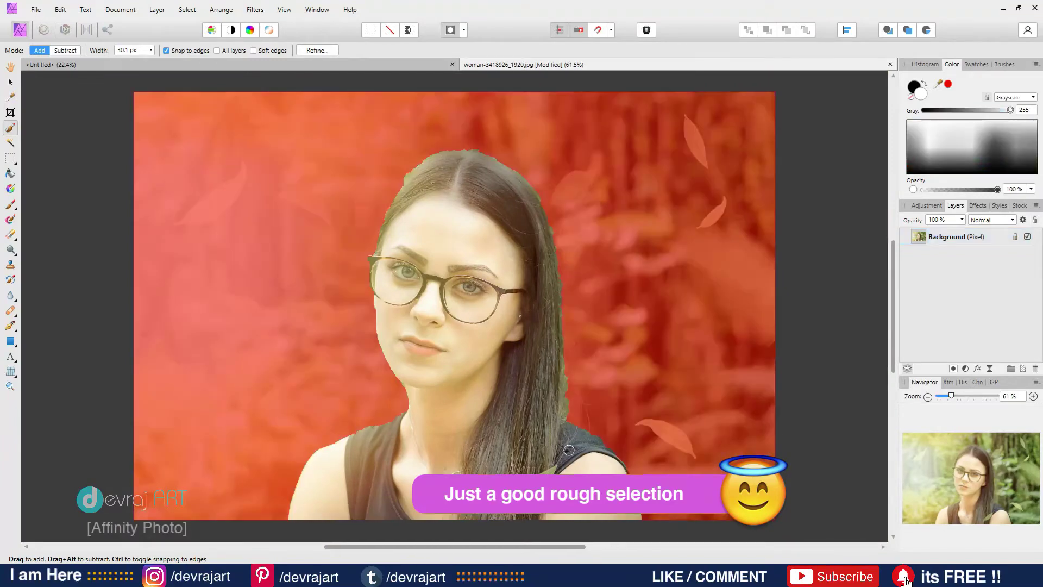
key("q")
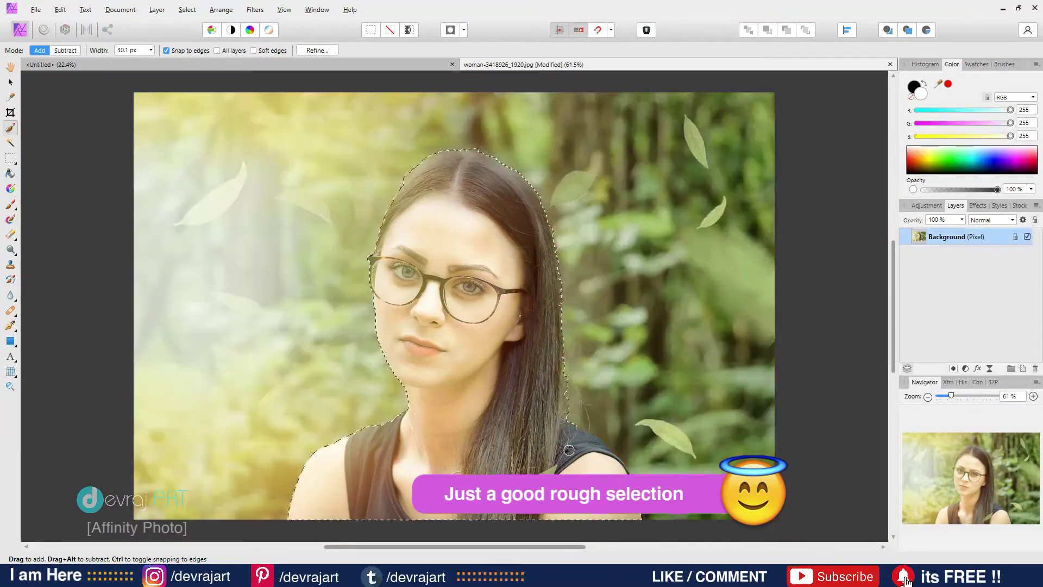
Step: Refine the selection with the Matte brush around the head, hair and shoulder, and output it as New layer with mask
left_click(317, 50)
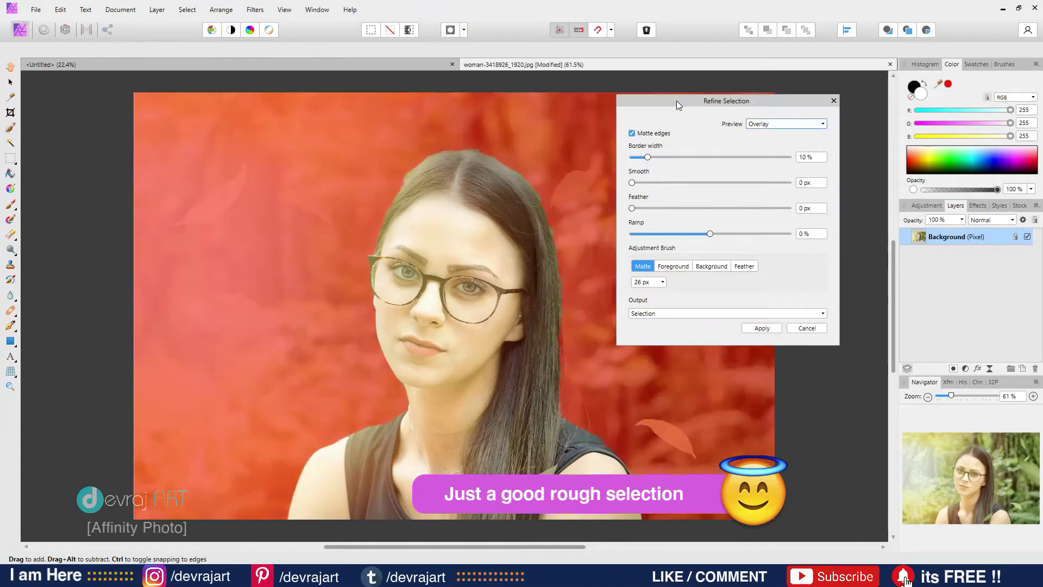
left_click_drag(676, 100, 723, 77)
left_click(773, 290)
left_click(758, 339)
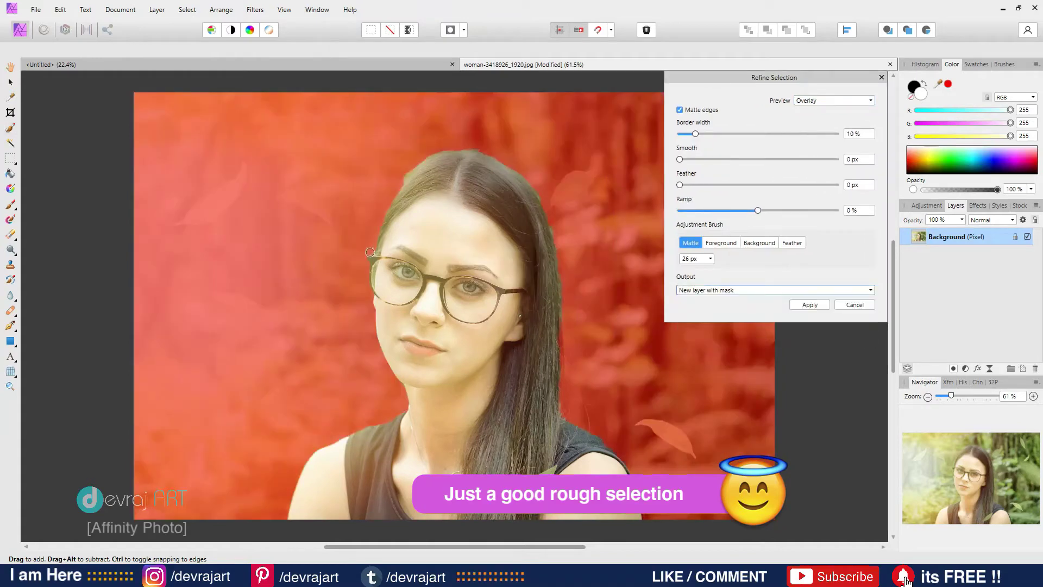
mouse_move(370, 253)
left_mouse_down()
mouse_move(418, 164)
mouse_move(447, 150)
mouse_move(490, 155)
mouse_move(541, 204)
left_mouse_up()
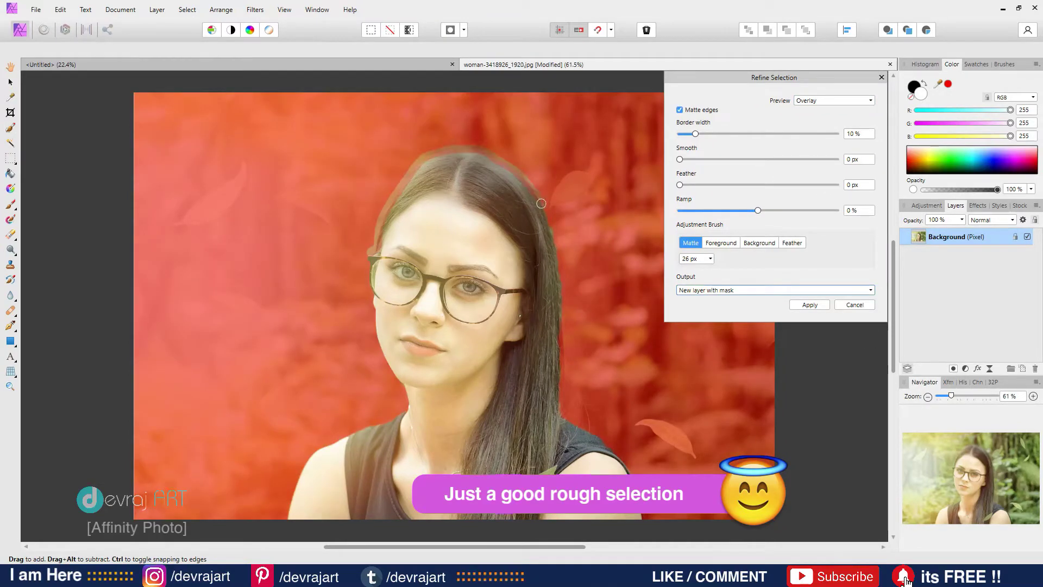
mouse_move(559, 296)
left_mouse_down()
mouse_move(563, 414)
mouse_move(566, 373)
mouse_move(565, 416)
mouse_move(606, 440)
left_mouse_up()
left_click(811, 305)
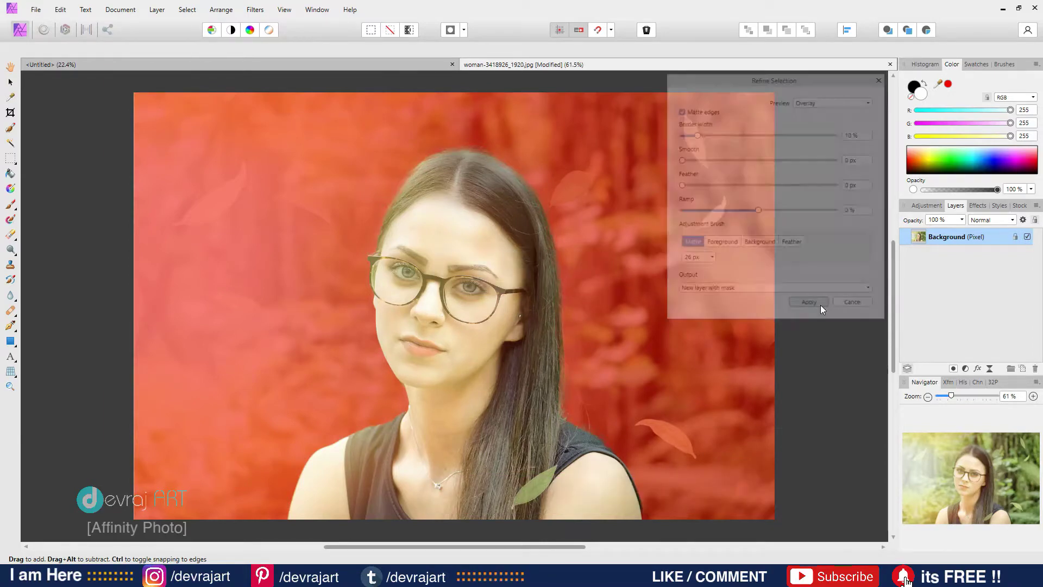
Step: Merge the visible layers into a new pixel layer and delete the masked layer and the Background layer
key("v")
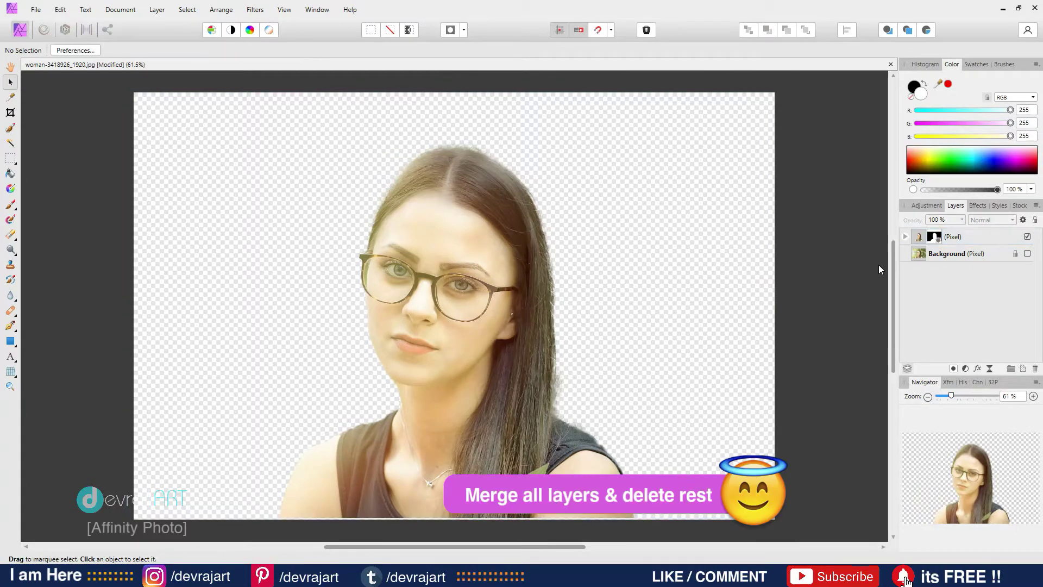
left_click(946, 255)
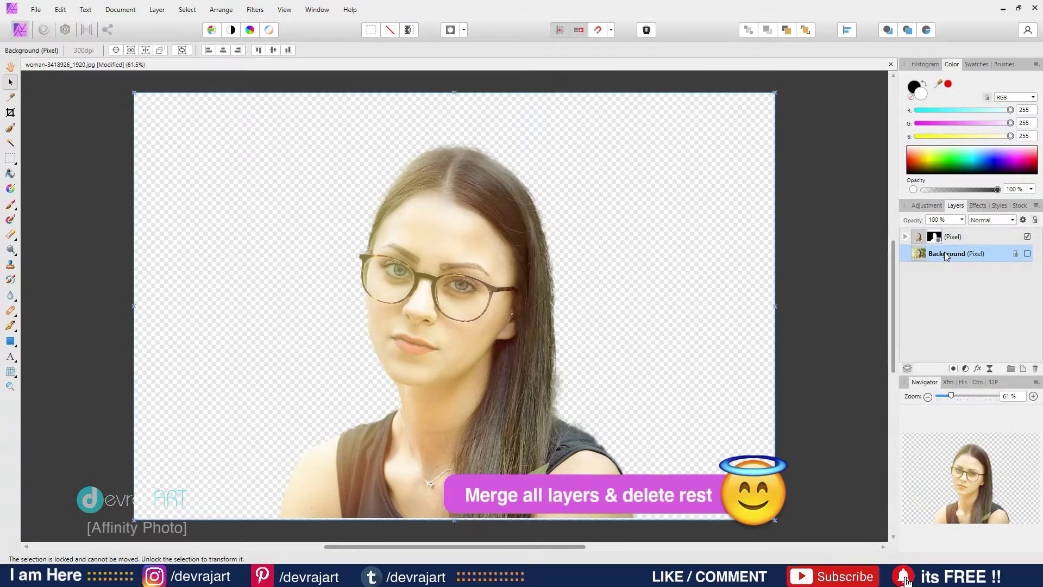
left_click(957, 239, "shift")
right_click(957, 240)
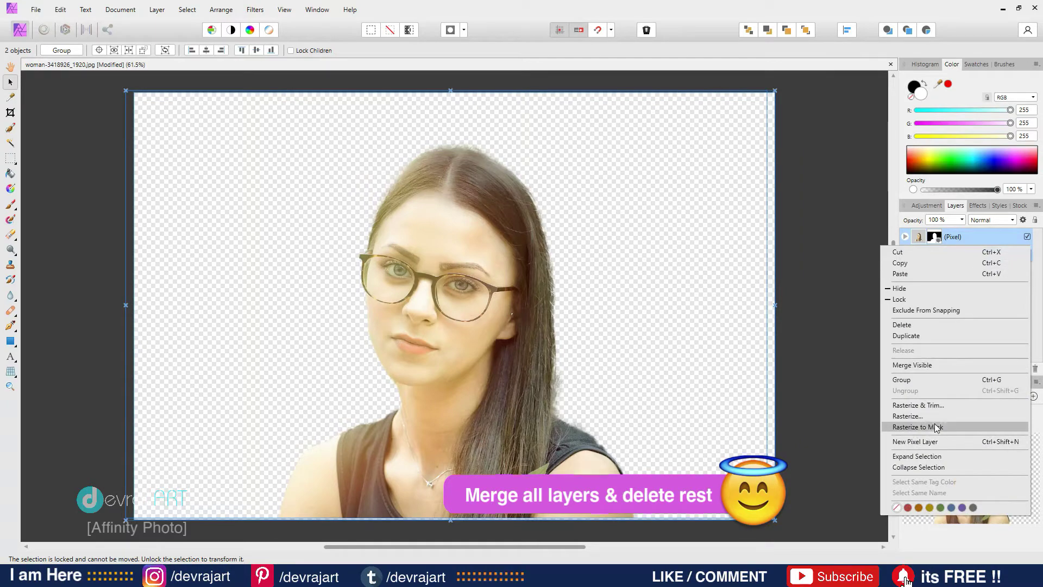
left_click(933, 365)
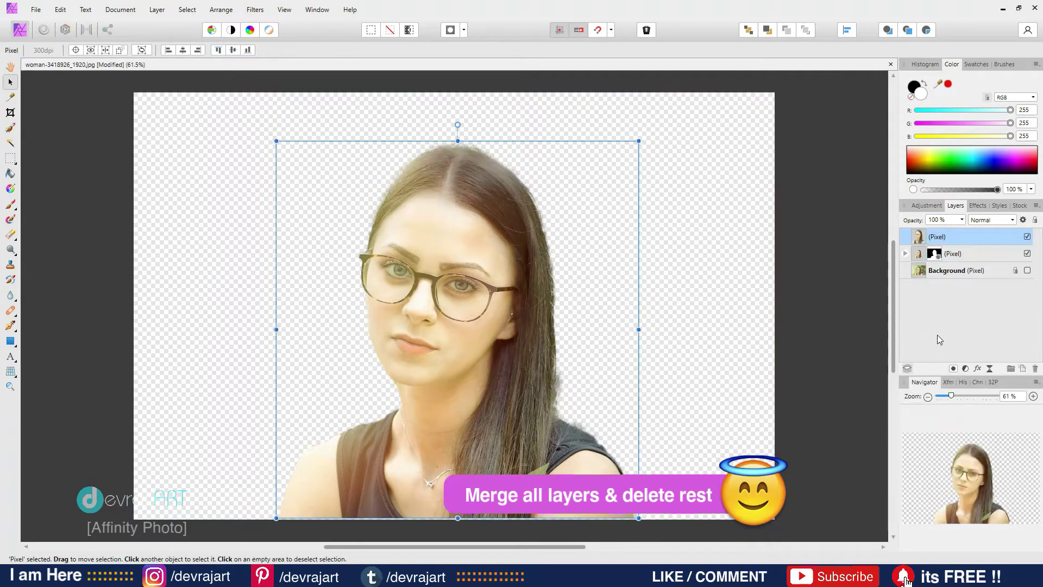
left_click(962, 268, "shift")
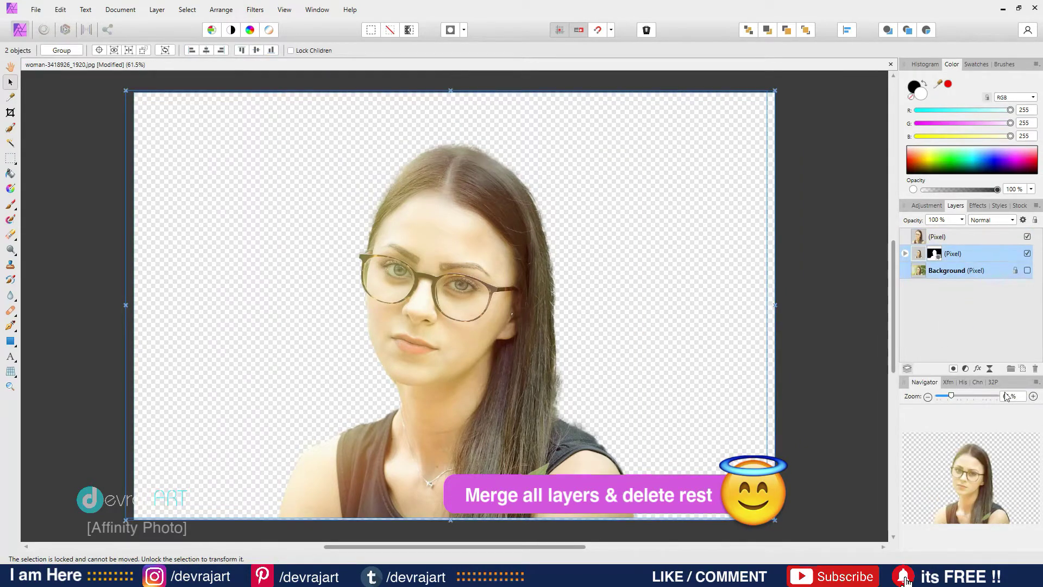
key("Delete")
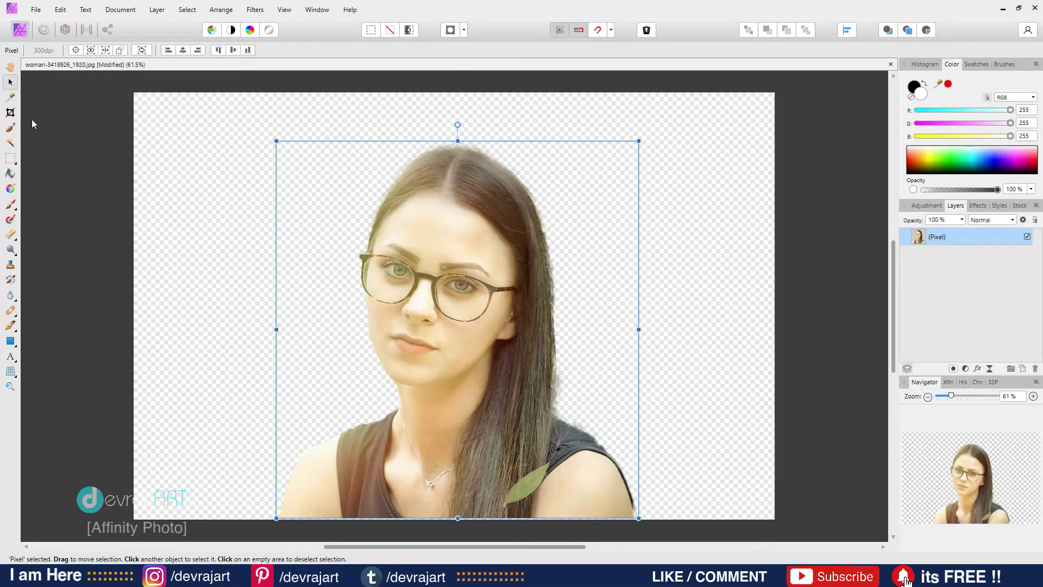
Step: Crop the canvas on both sides to the width of the woman's cutout, about 1091 x 1280 px
key("c")
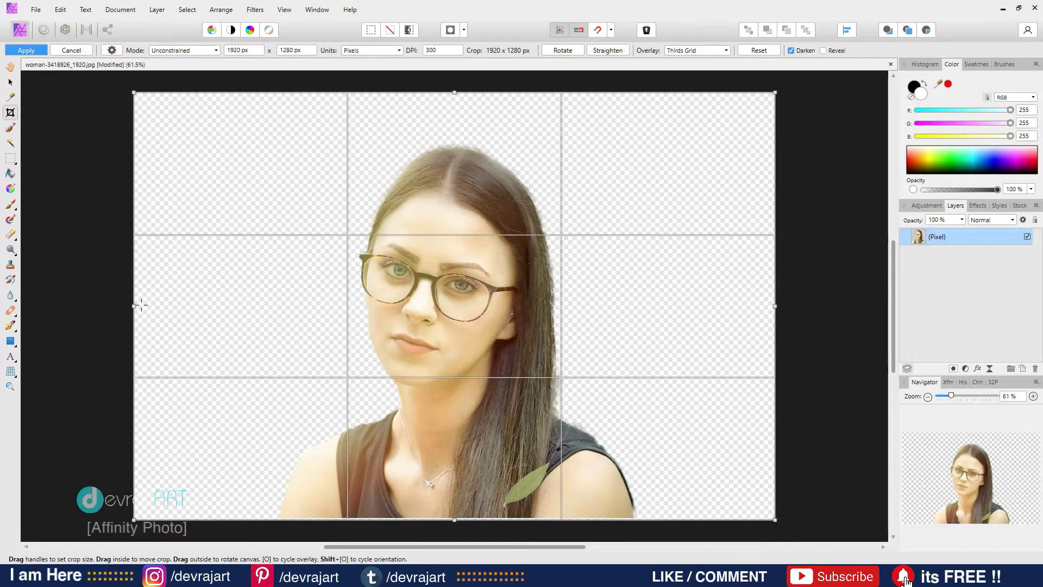
left_click_drag(136, 306, 273, 305)
left_click_drag(777, 305, 639, 315)
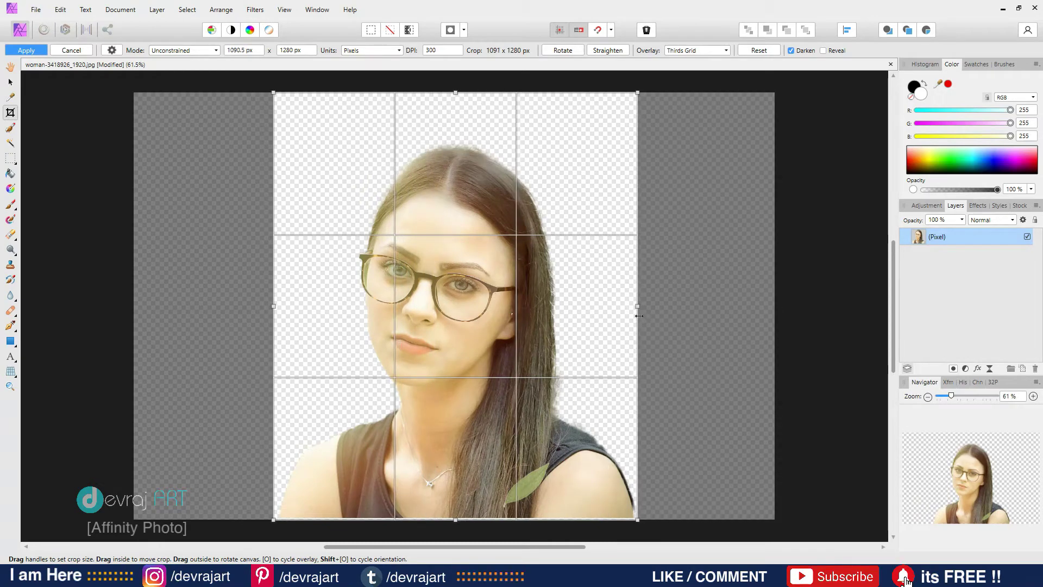
left_click(33, 50)
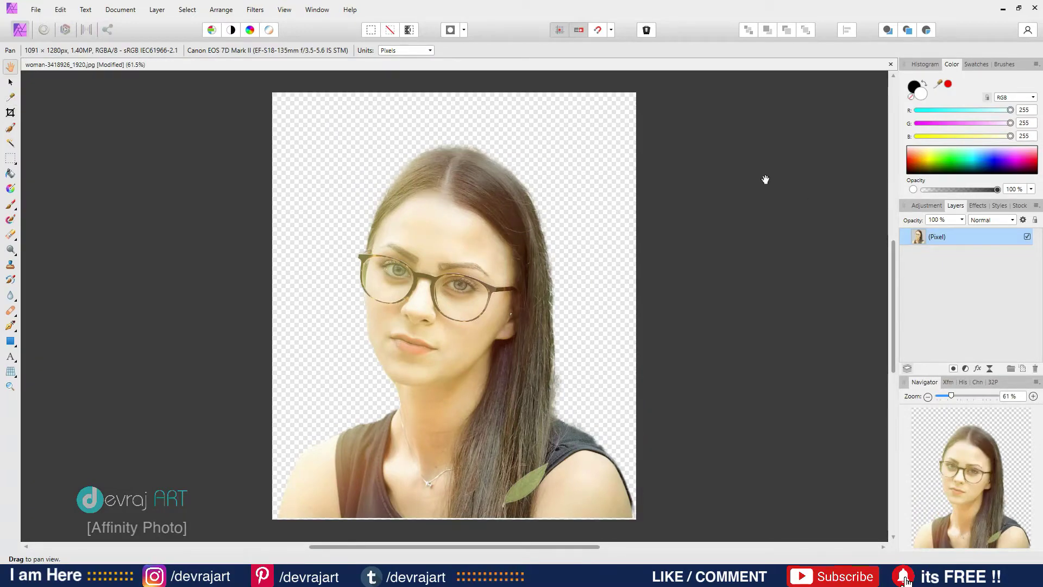
left_click(11, 82)
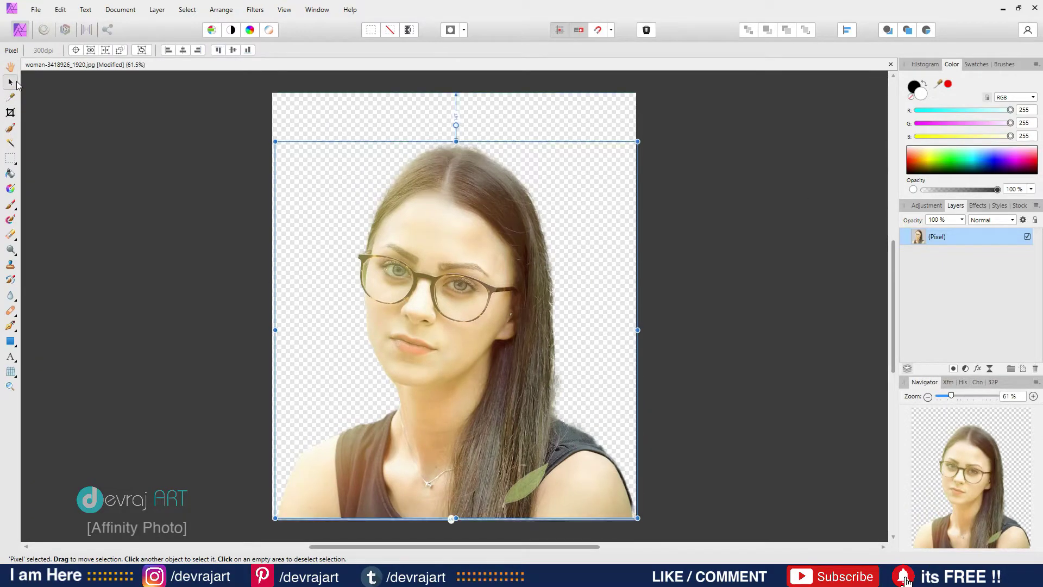
left_click(123, 170)
left_click(16, 69)
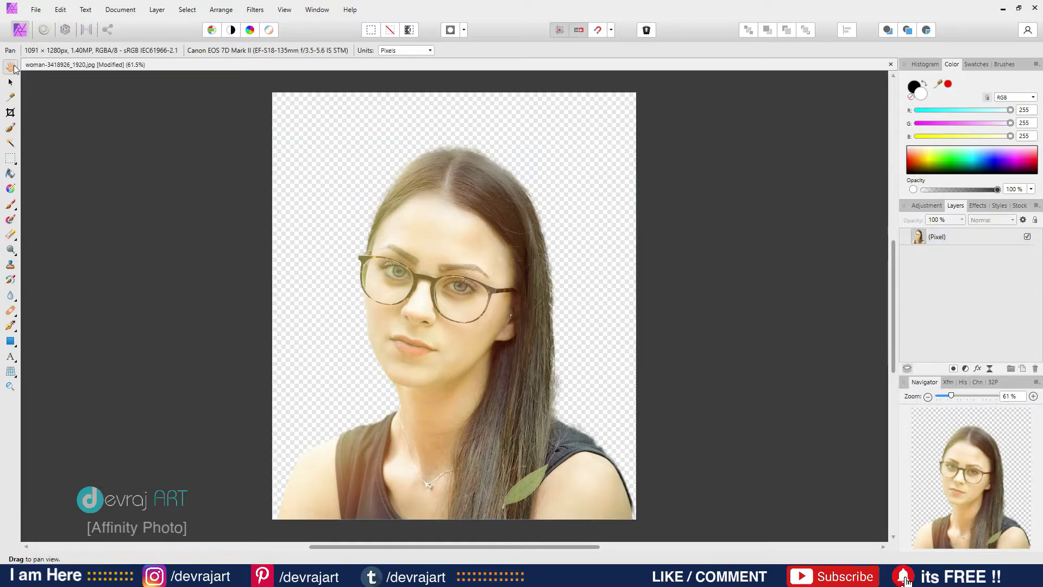
scroll(505, 550, "left", 2)
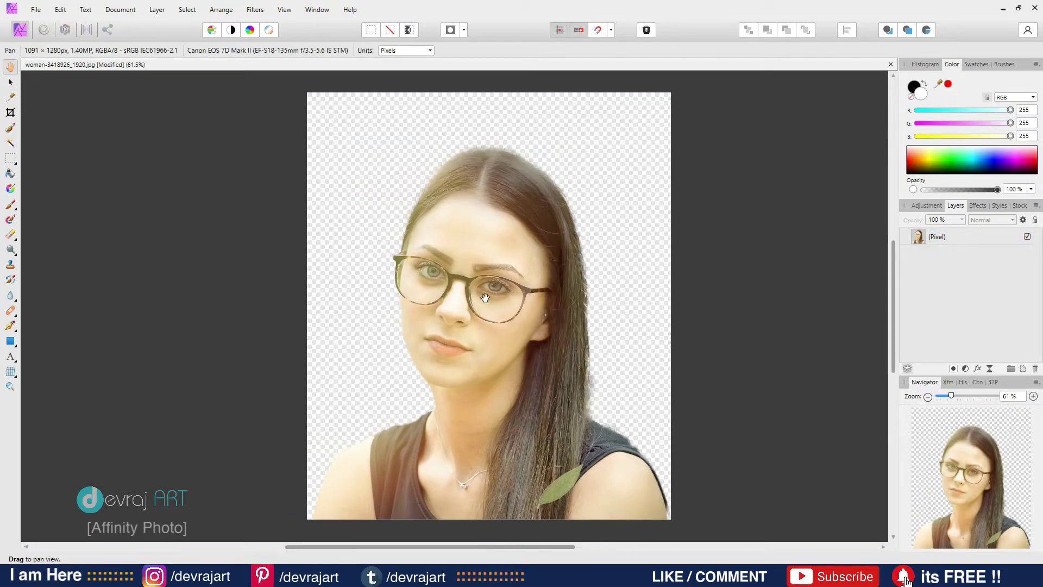
left_click_drag(485, 298, 490, 297)
left_click(11, 82)
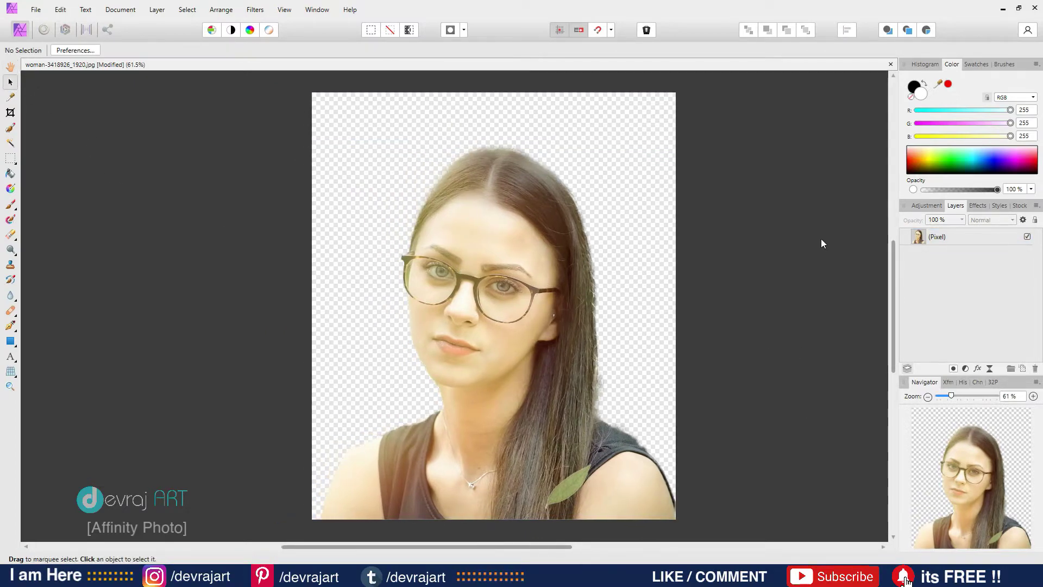
Step: Duplicate the woman's pixel layer and apply the Detect Edges filter to the copy
left_click(960, 242)
key("ctrl+j")
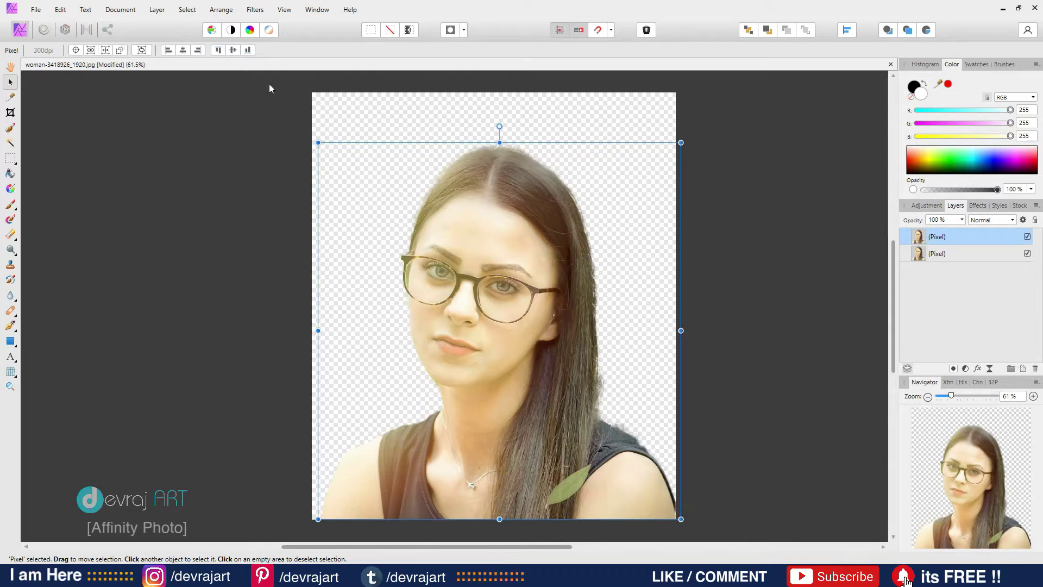
left_click(255, 10)
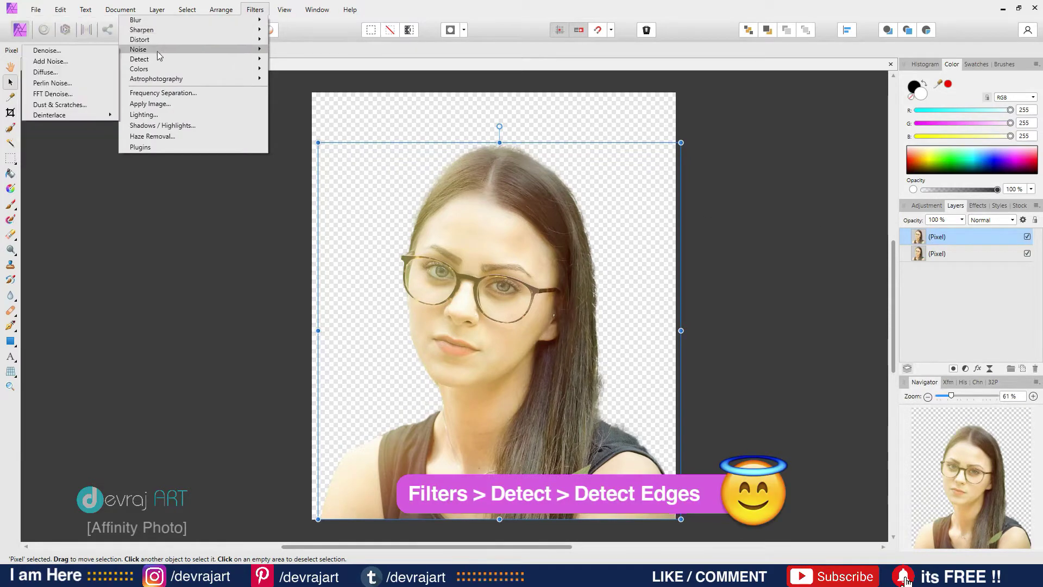
mouse_move(153, 60)
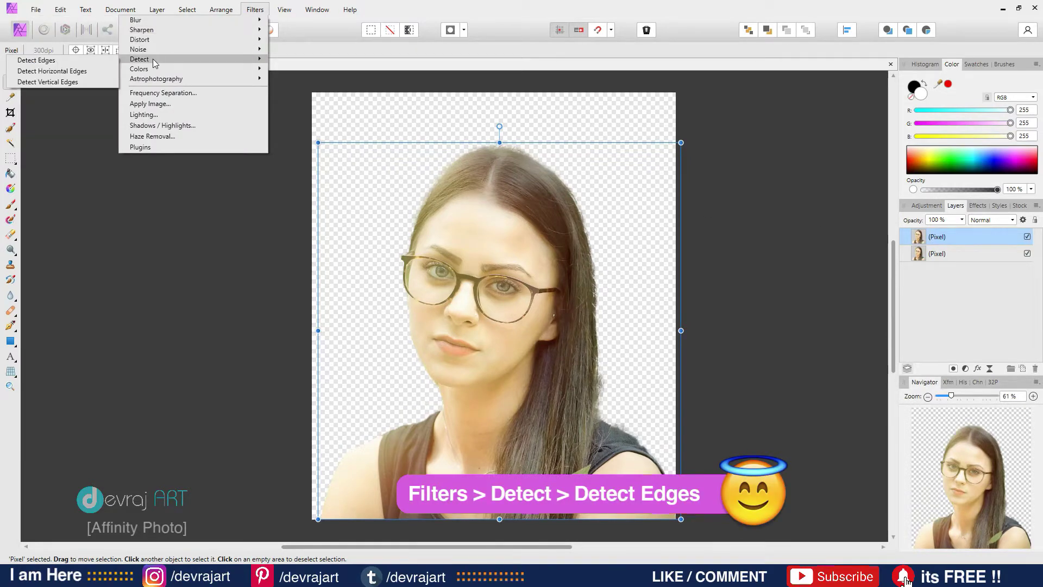
left_click(82, 61)
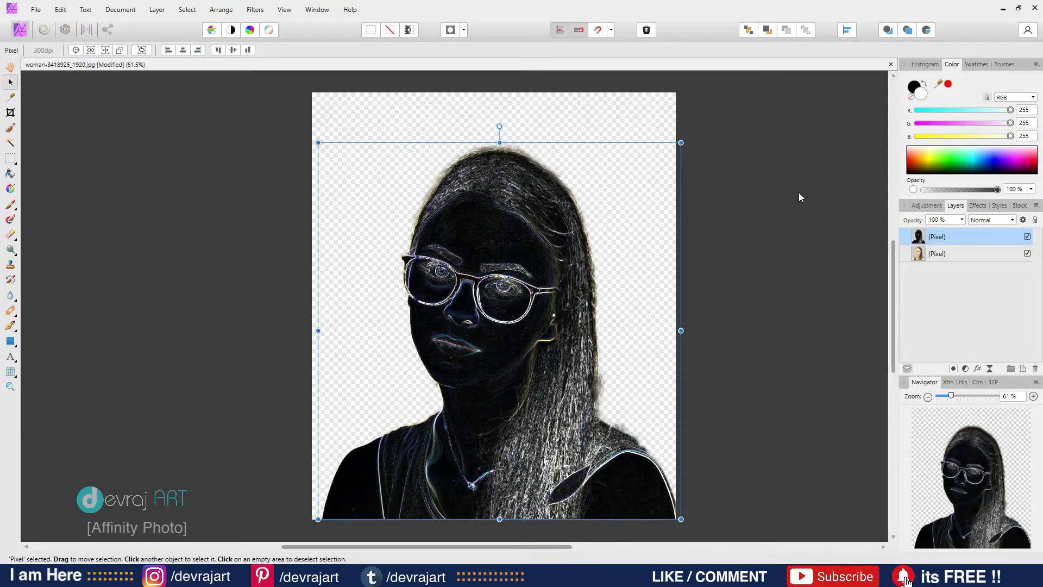
Step: Set the blend mode of the edge-detected layer to Subtract and deselect the layer
left_click(1009, 224)
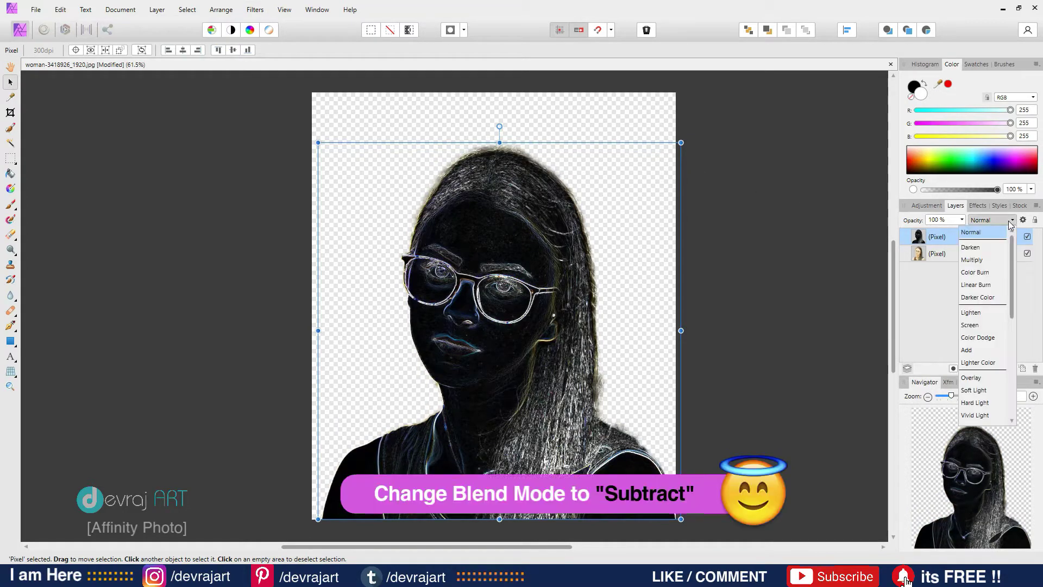
left_click_drag(1015, 251, 1013, 326)
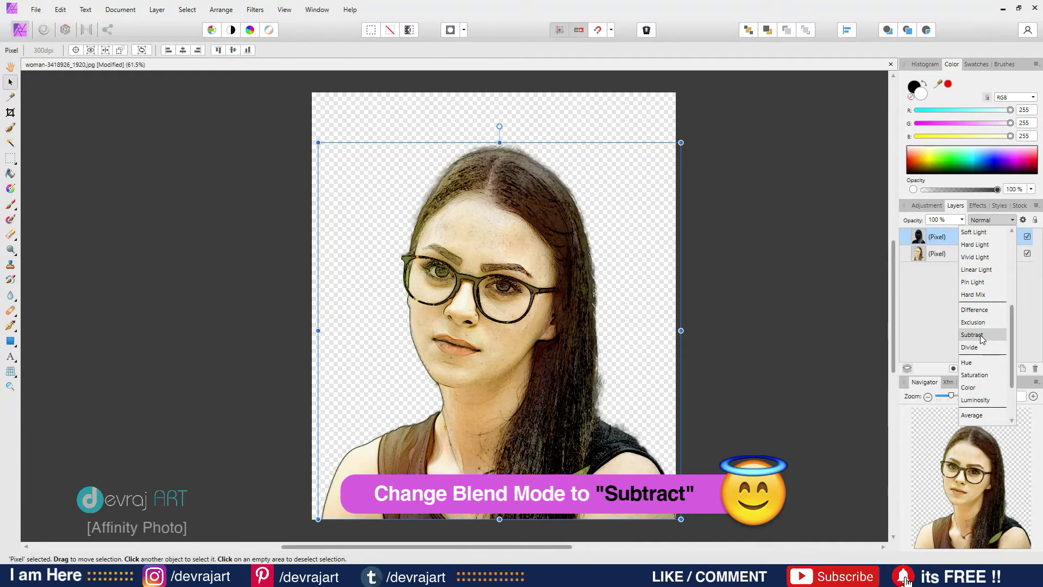
left_click(982, 335)
left_click(745, 260)
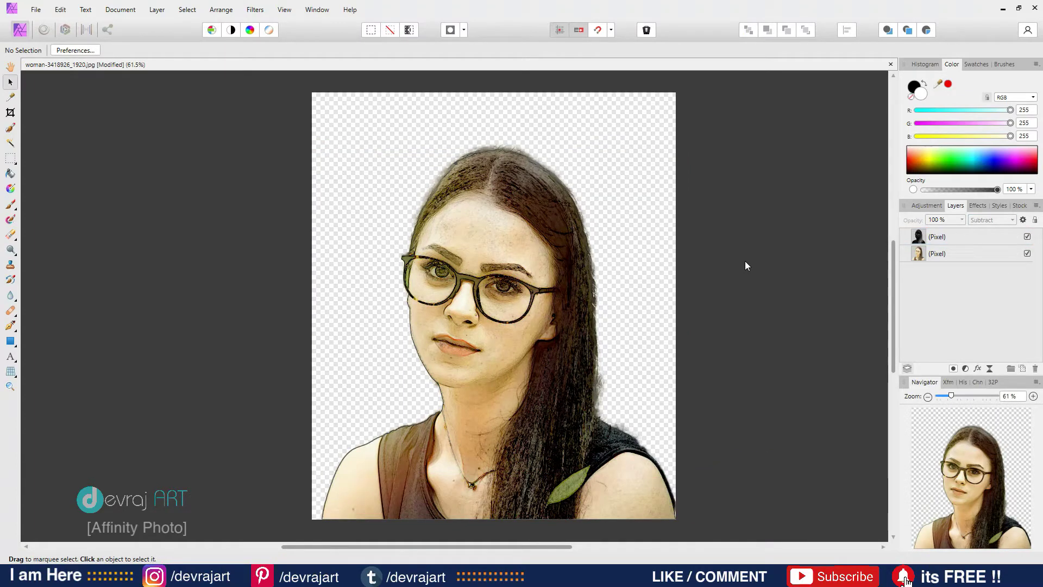
Step: Add a Posterize adjustment above the portrait layers and set Posterize Levels to 5
left_click(966, 368)
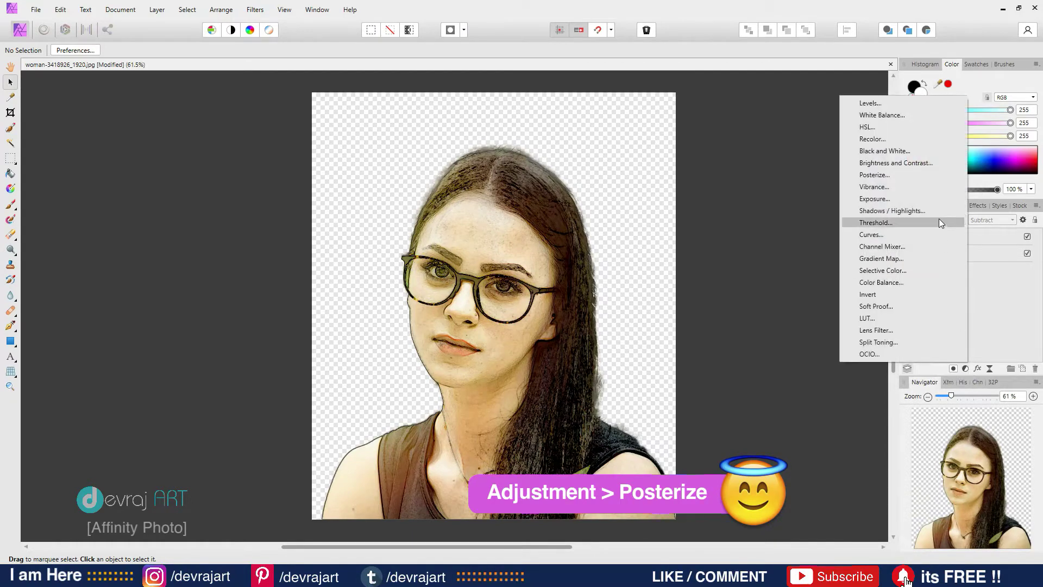
left_click(908, 175)
left_click_drag(777, 246, 736, 150)
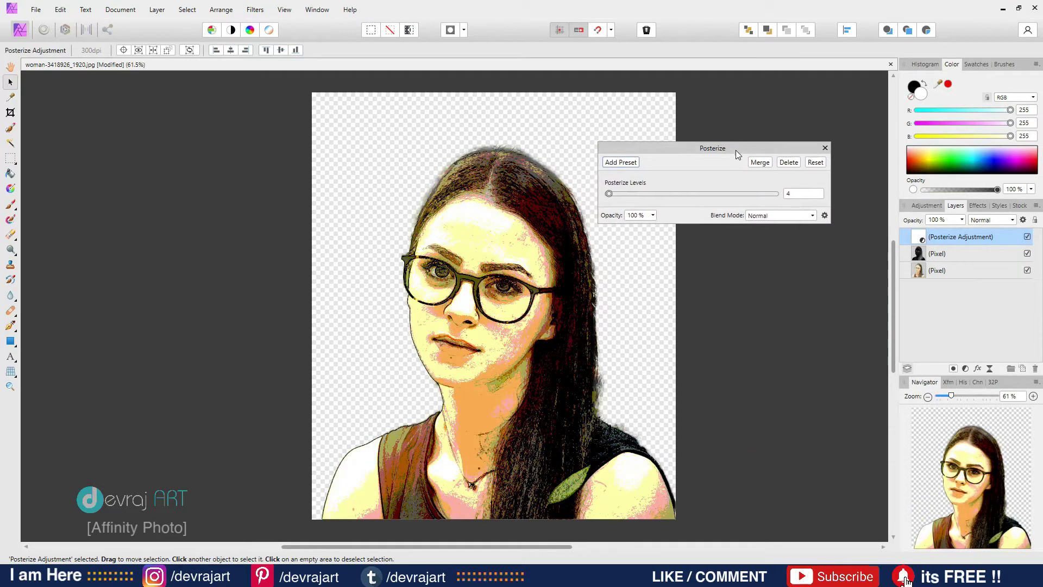
left_click_drag(618, 197, 589, 194)
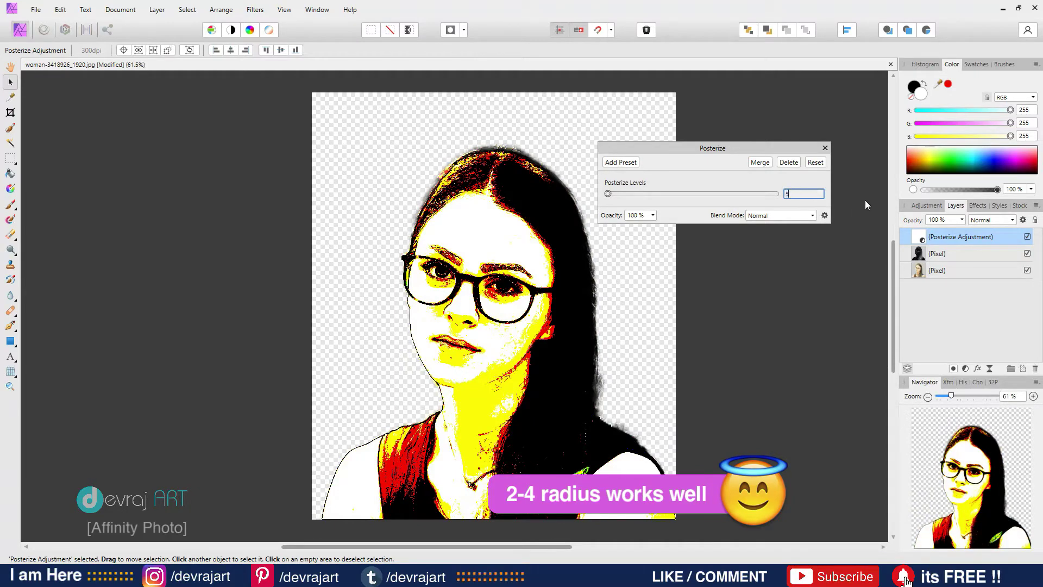
type("5")
key("Return")
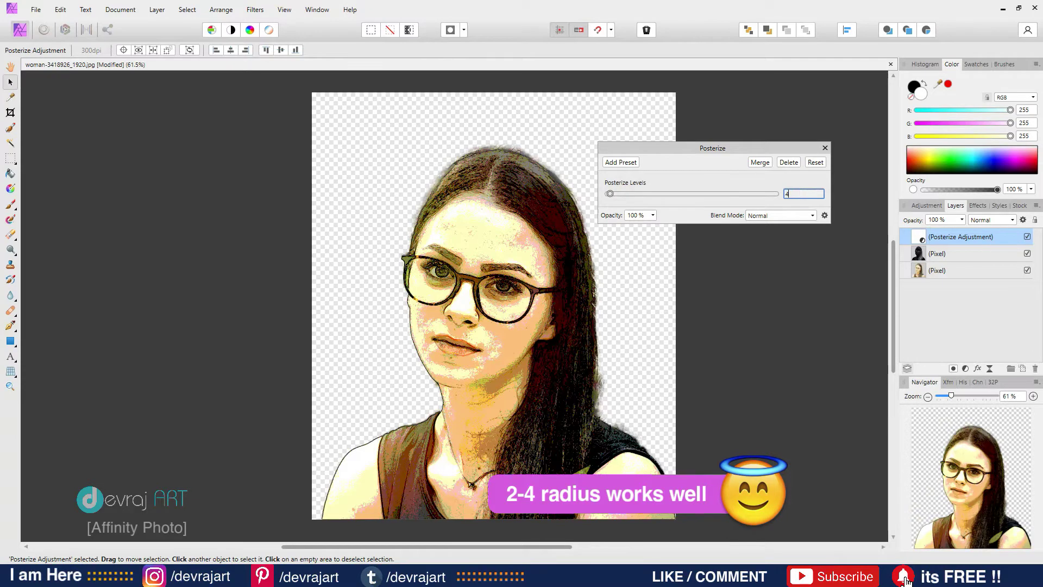
Step: Set the Posterize Levels to 3 and close the adjustment's settings
key("Return")
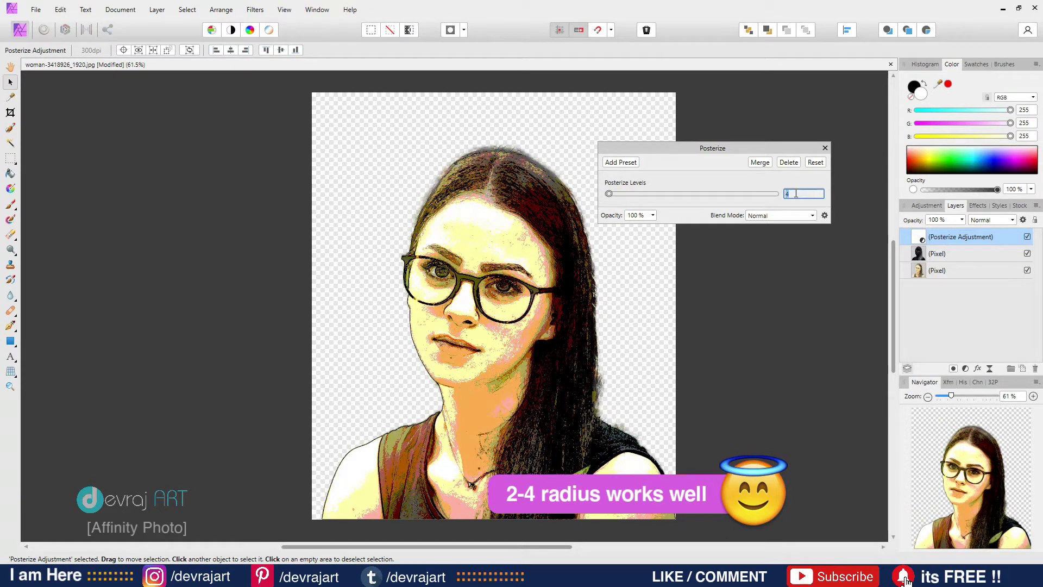
key("Return")
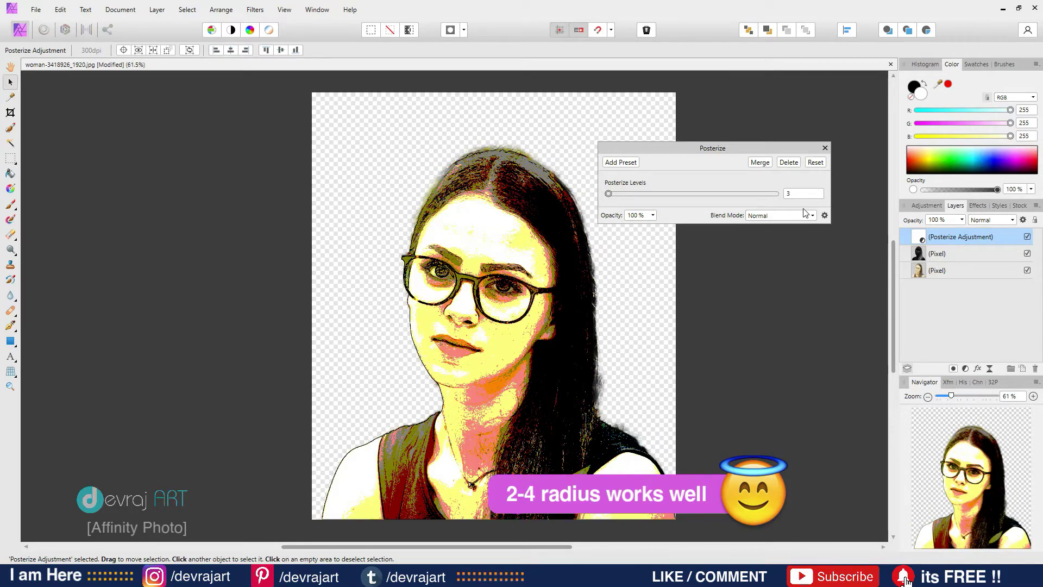
left_click(825, 148)
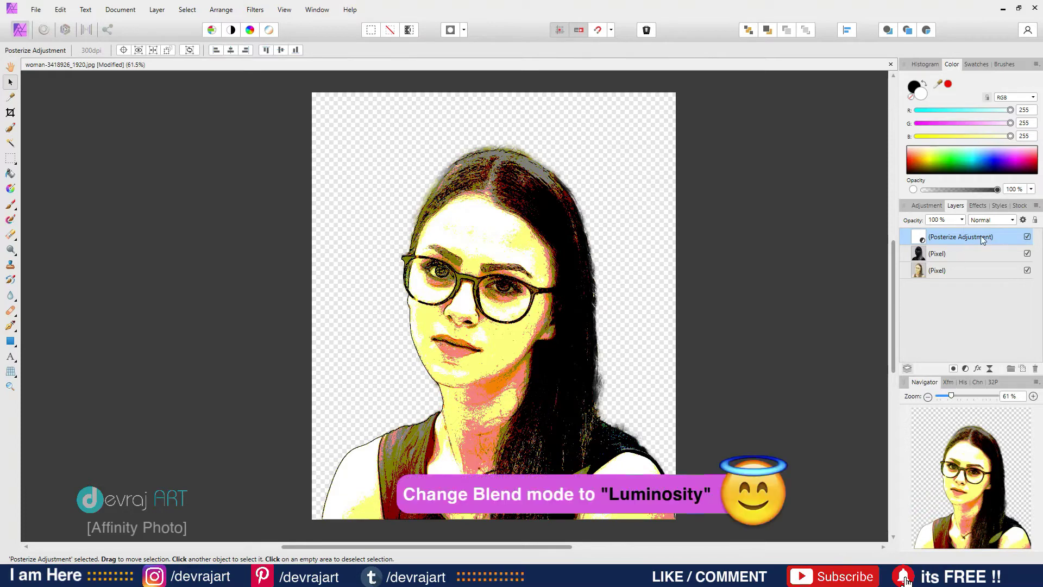
Step: Set the Posterize adjustment's blend mode to Luminosity and deselect the layer
left_click(987, 220)
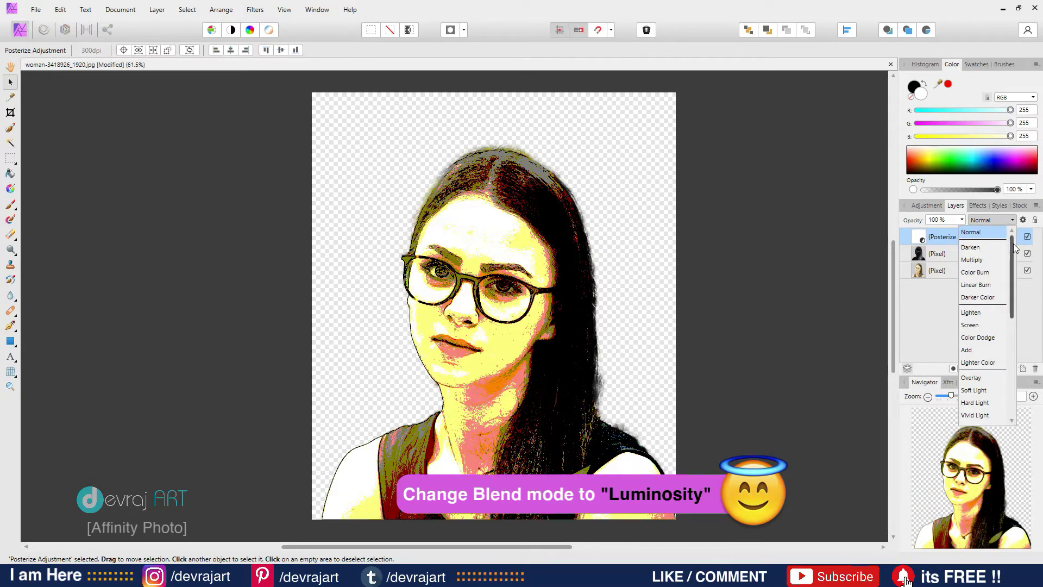
left_click_drag(1014, 248, 1017, 348)
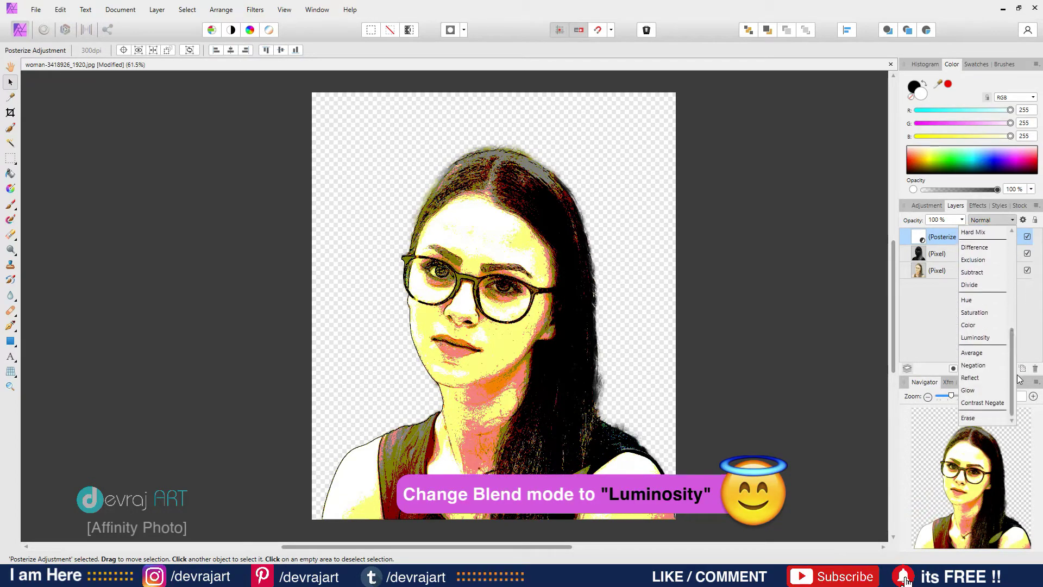
left_click(978, 338)
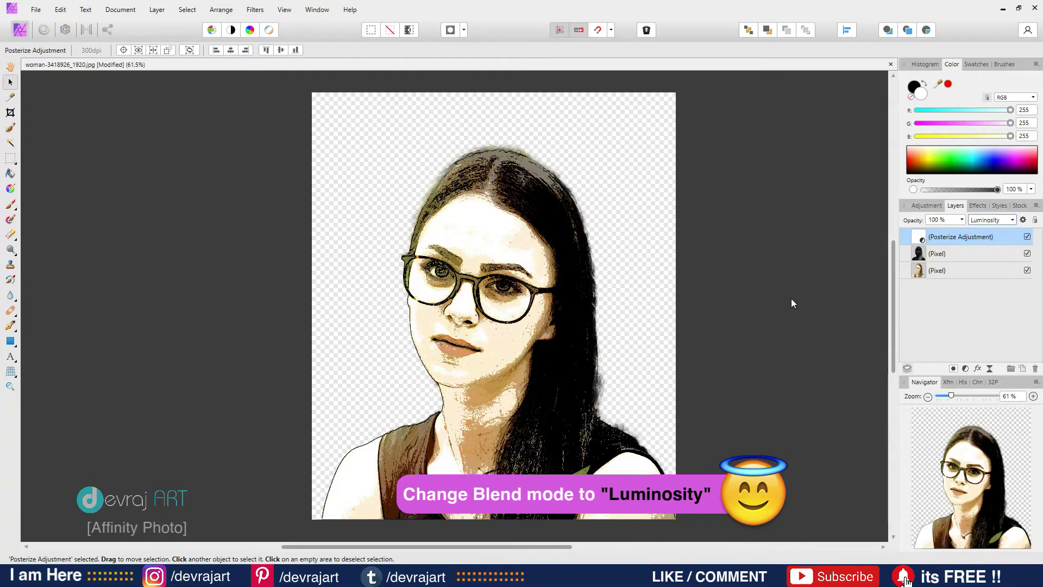
key("ctrl+plus")
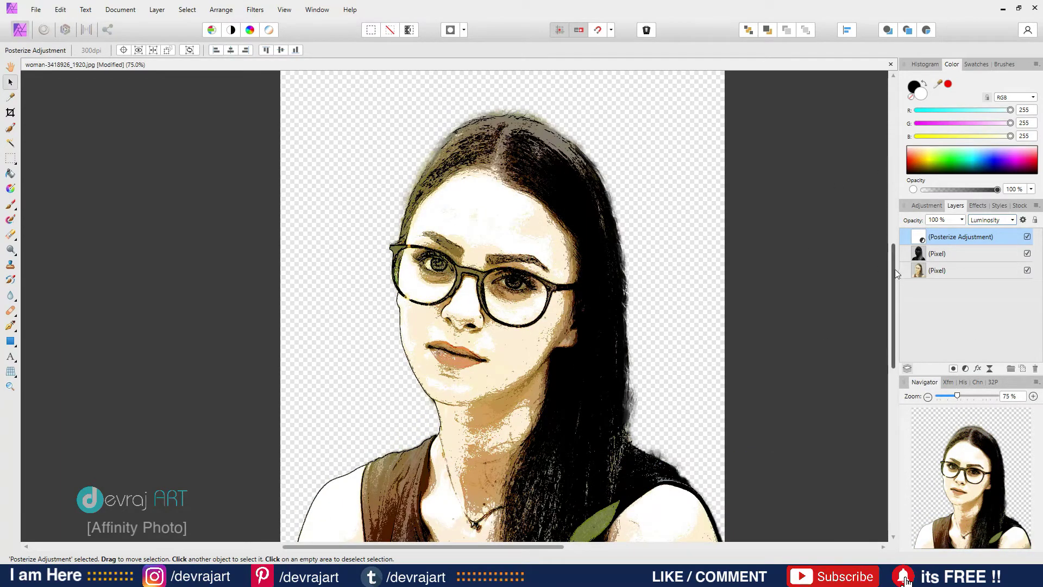
mouse_move(894, 269)
left_mouse_down()
mouse_move(897, 301)
mouse_move(894, 287)
left_mouse_up()
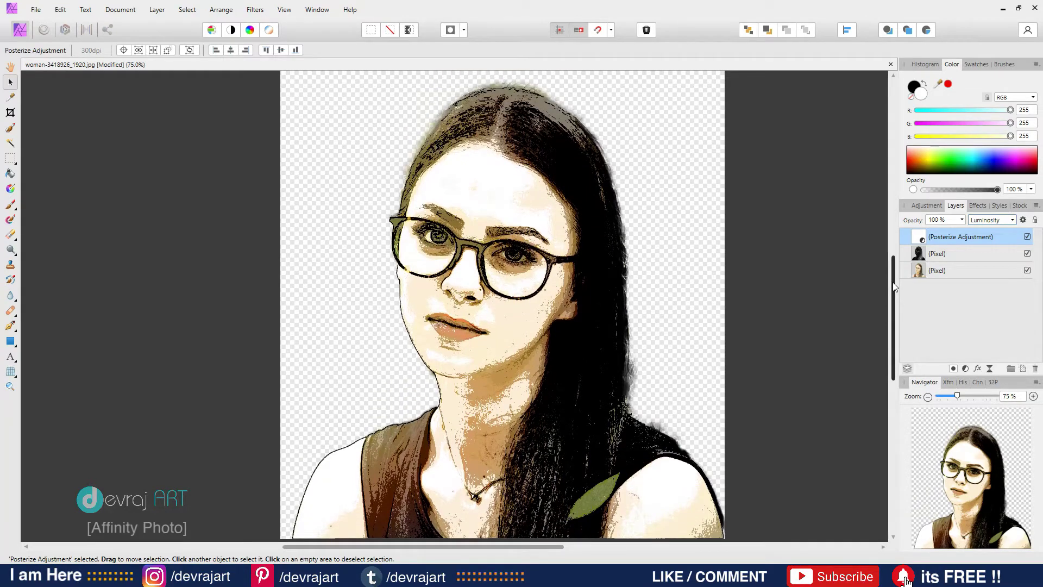
key("ctrl+minus")
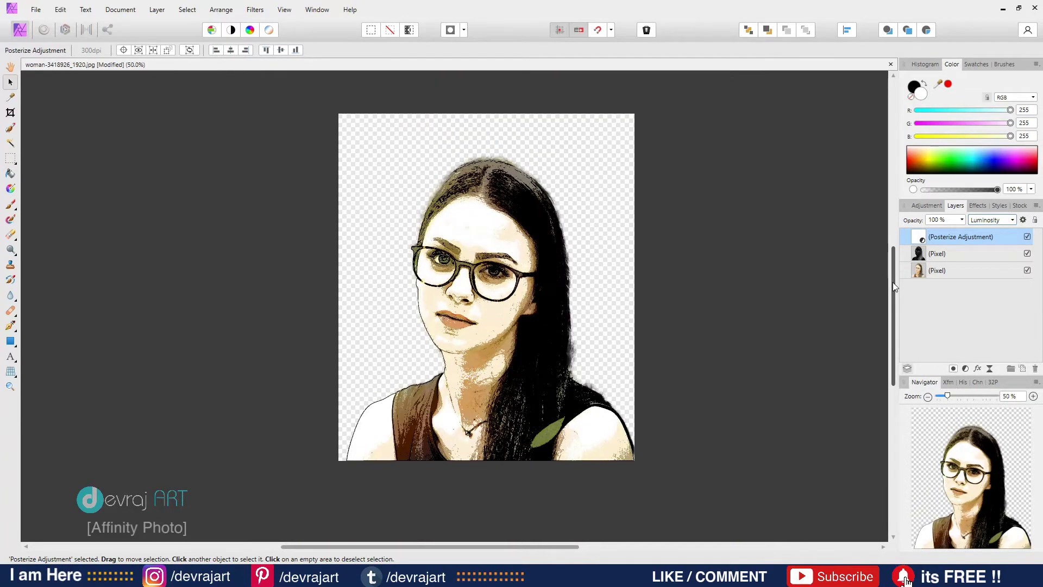
key("ctrl+plus")
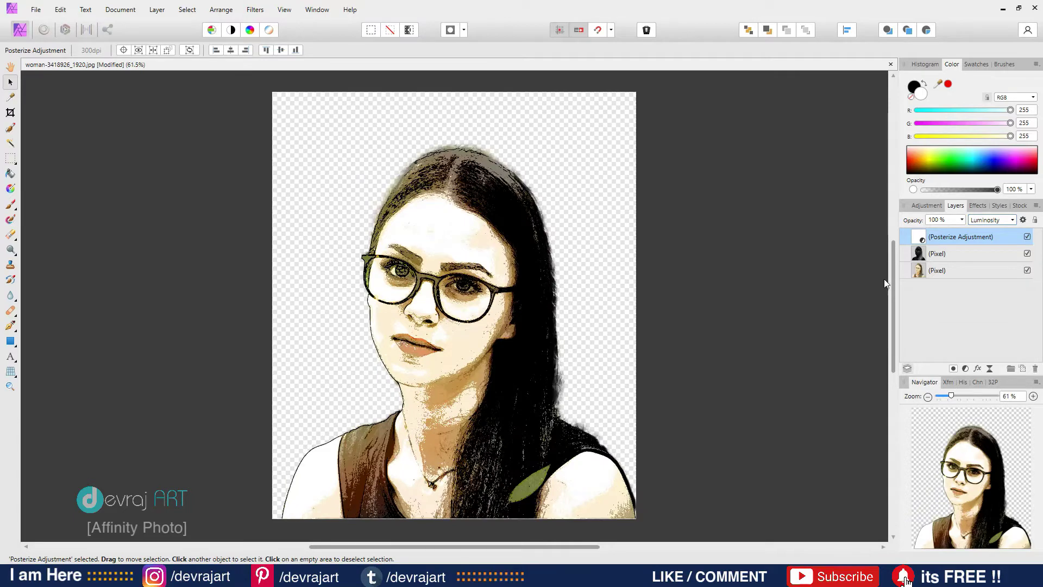
left_click(859, 297)
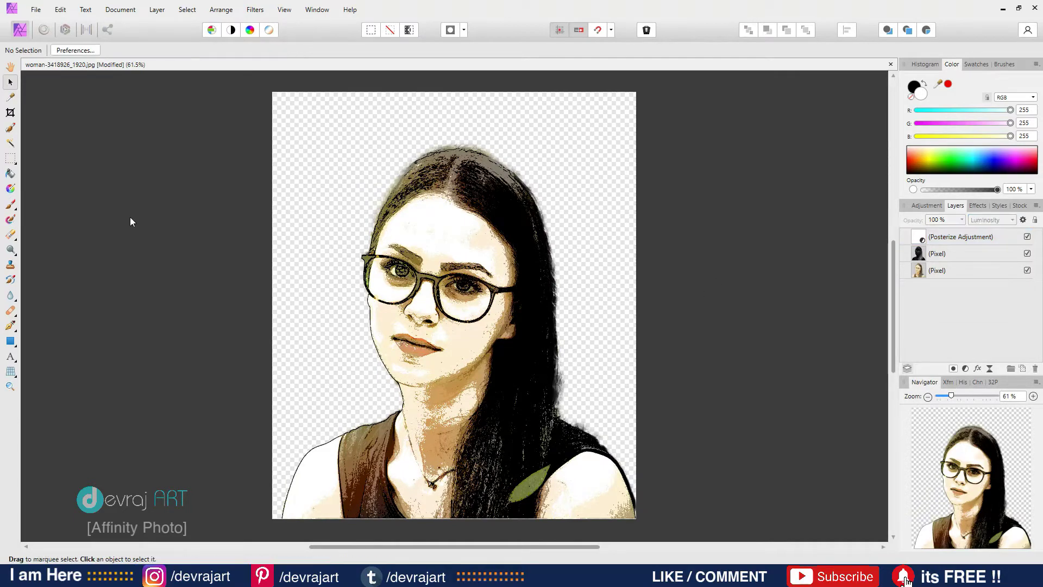
Step: Draw a white rectangle covering the whole canvas, slightly past its edges, with the Rectangle Tool
left_click(10, 340)
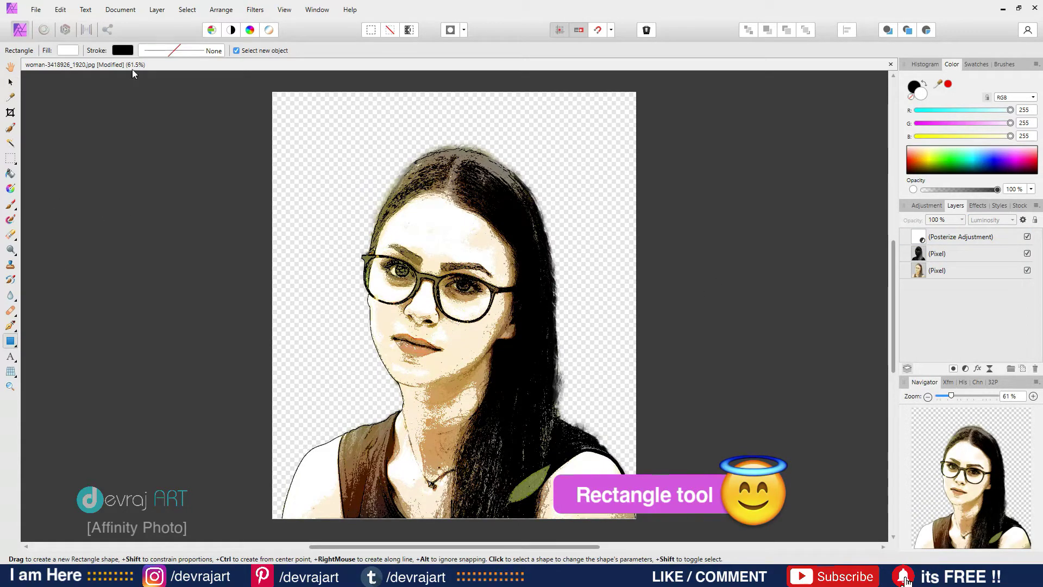
left_click(11, 341)
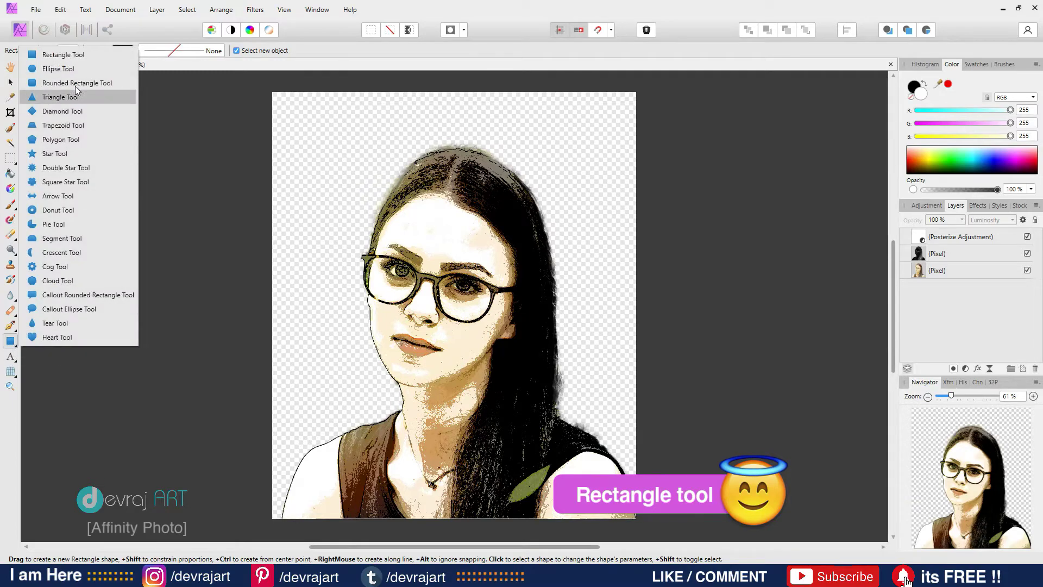
left_click(79, 53)
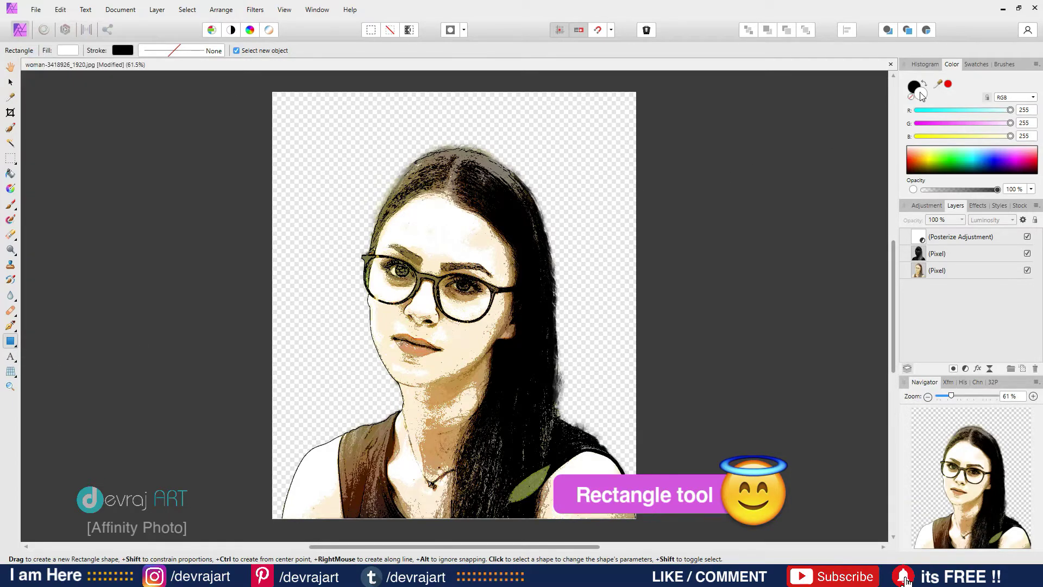
left_click_drag(261, 81, 652, 507)
scroll(714, 457, "up", 2)
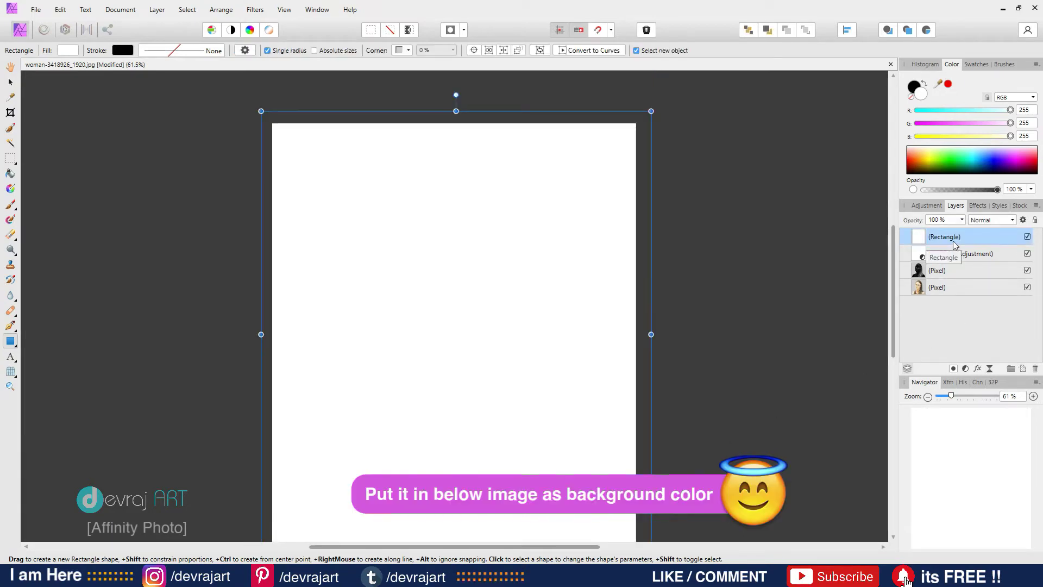
Step: Move the white rectangle layer beneath both portrait pixel layers as a background and deselect it
left_click_drag(954, 242, 954, 278)
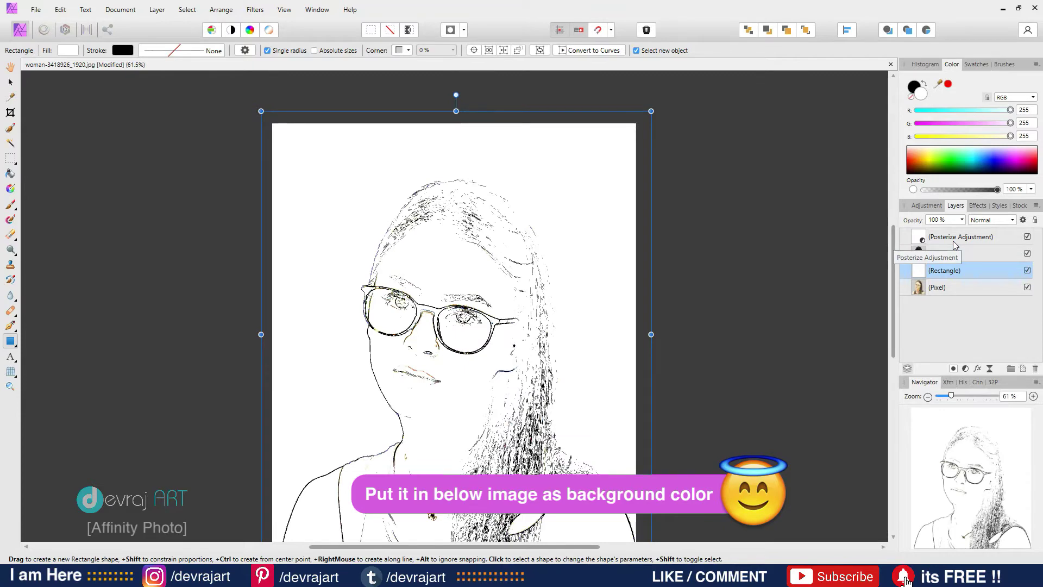
key("ctrl+bracketleft")
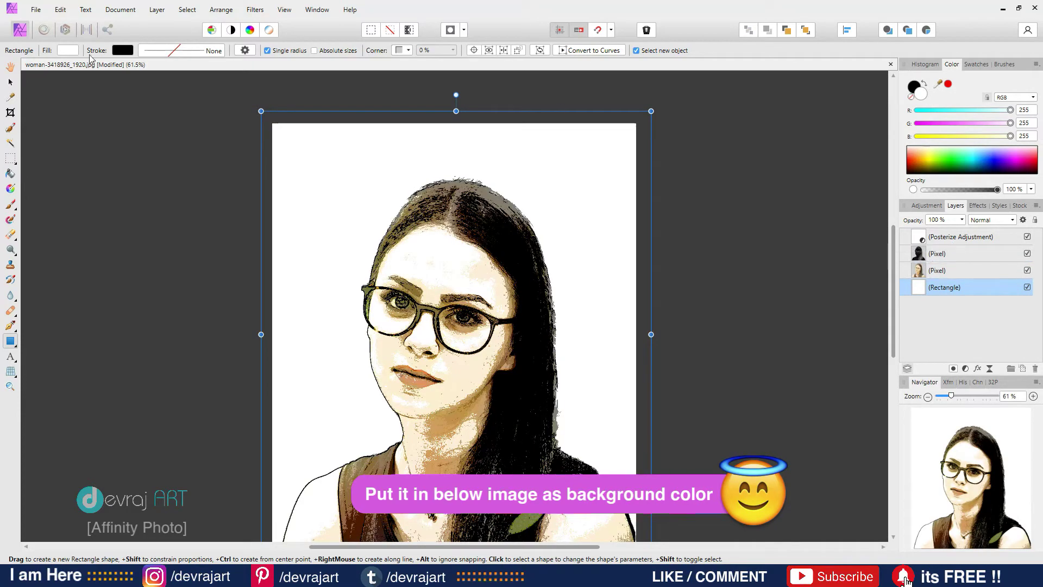
left_click(72, 133)
scroll(624, 261, "down", 3)
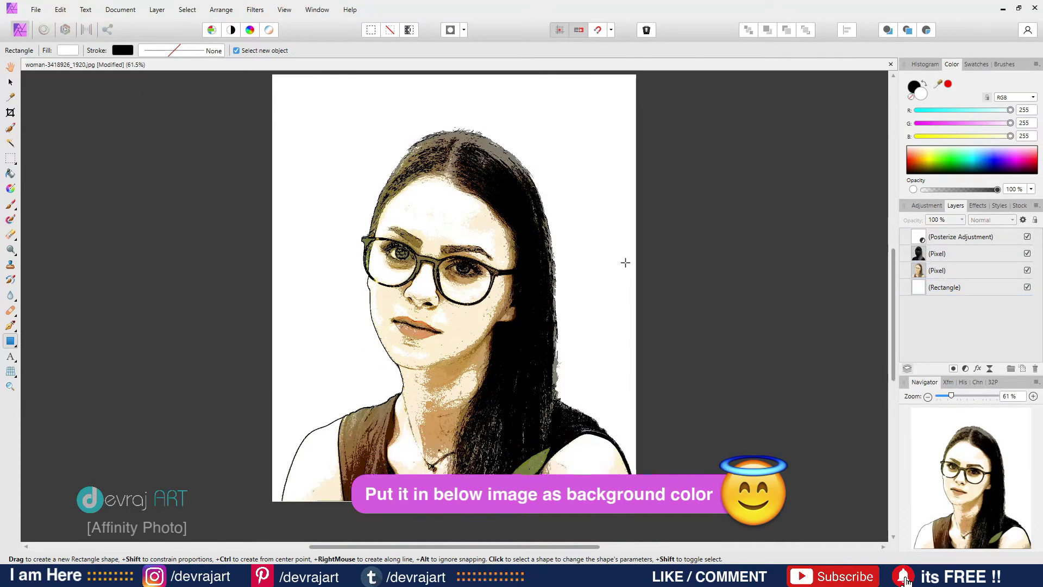
scroll(625, 263, "up", 2)
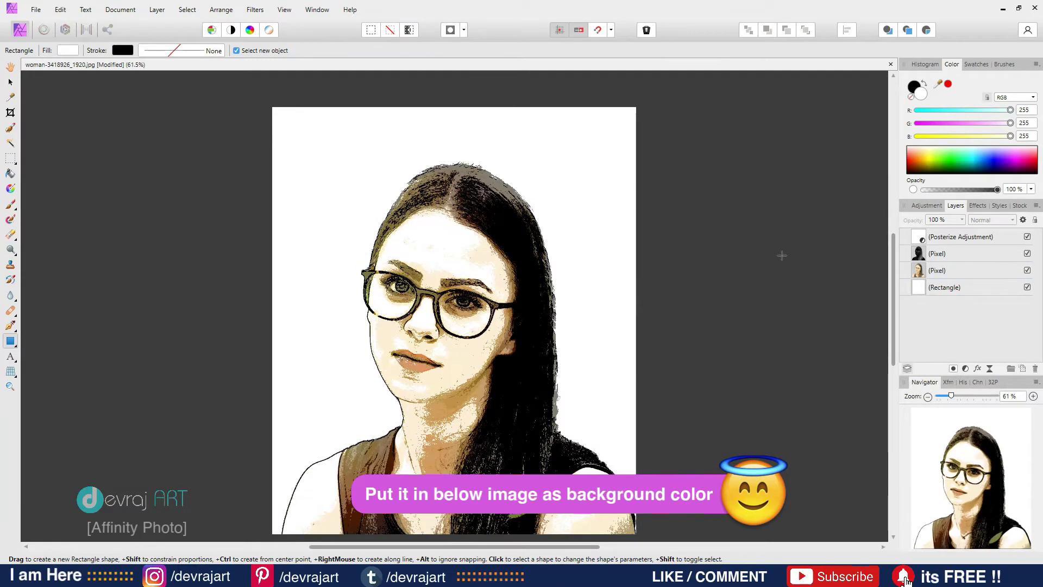
Step: Draw a circle directly above the background rectangle with the Ellipse Tool and position it behind the woman's head
left_click(929, 286)
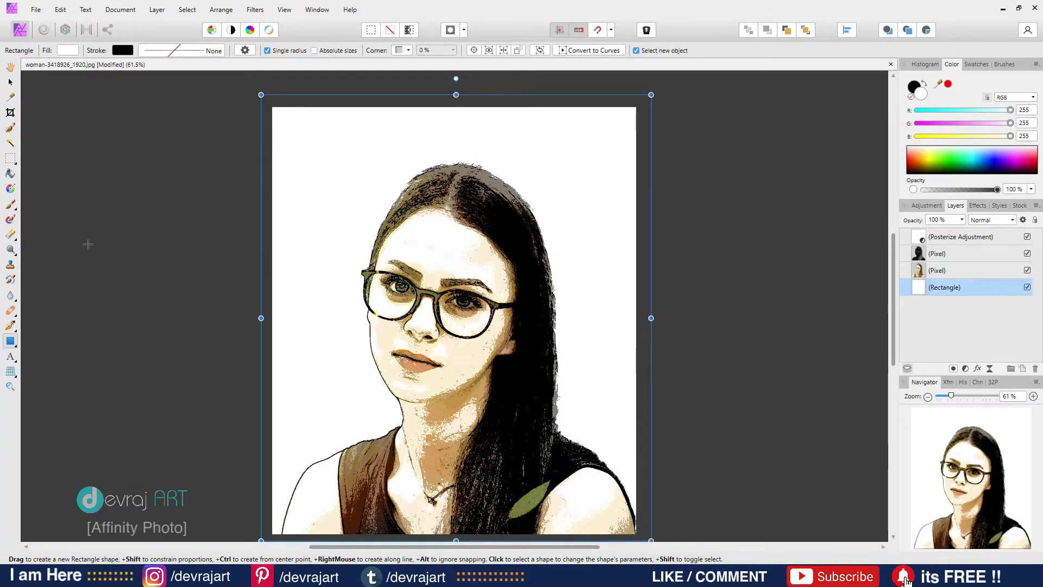
left_click(10, 341)
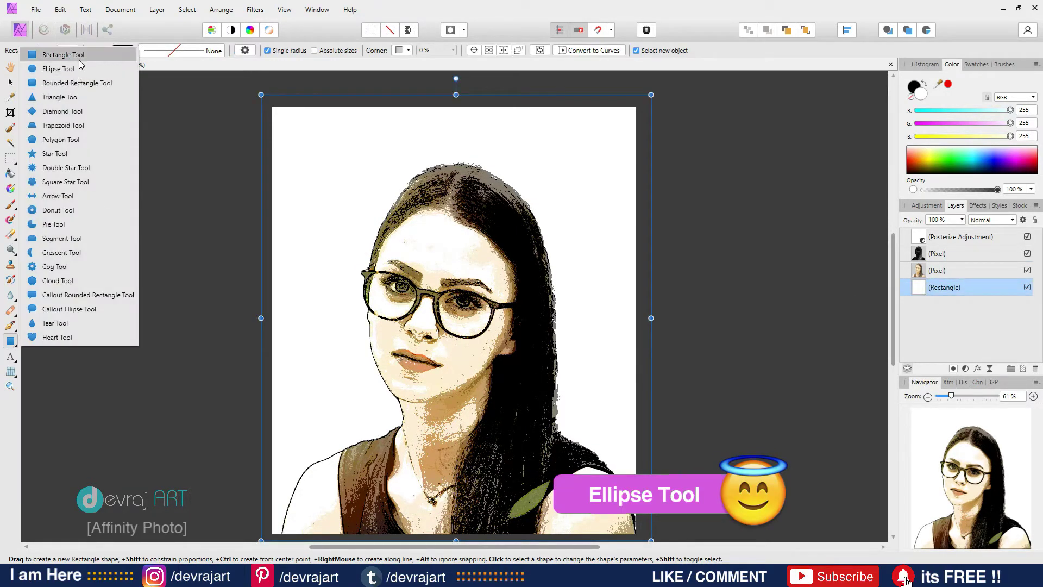
left_click(81, 68)
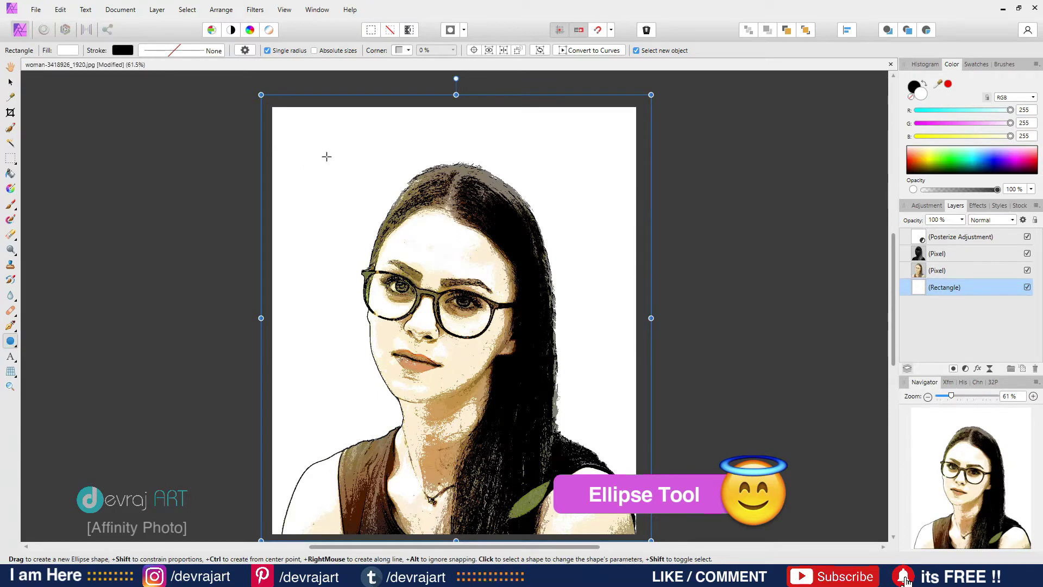
left_click_drag(327, 157, 686, 362)
left_click(10, 81)
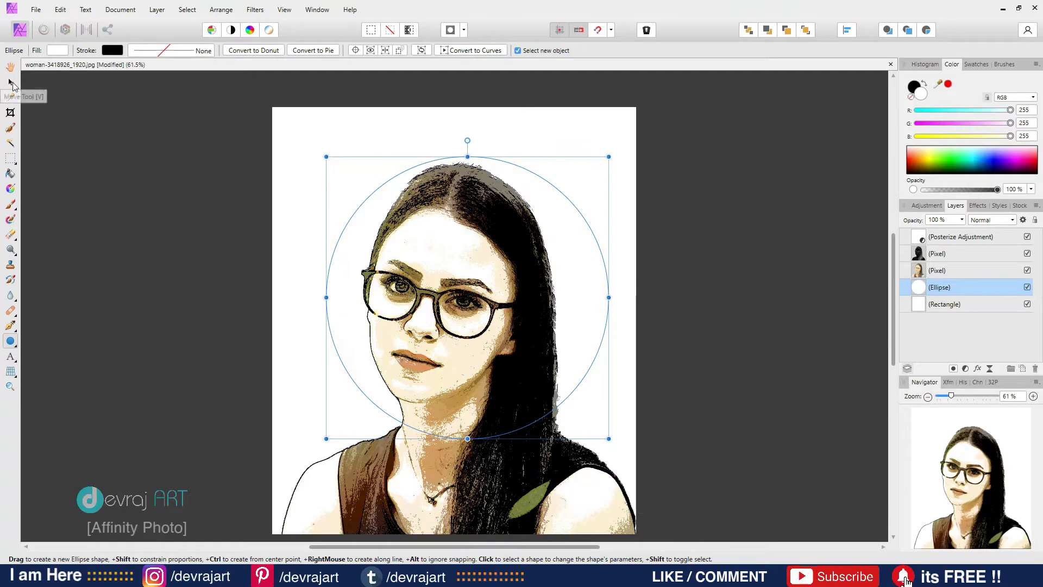
left_click_drag(452, 201, 438, 172)
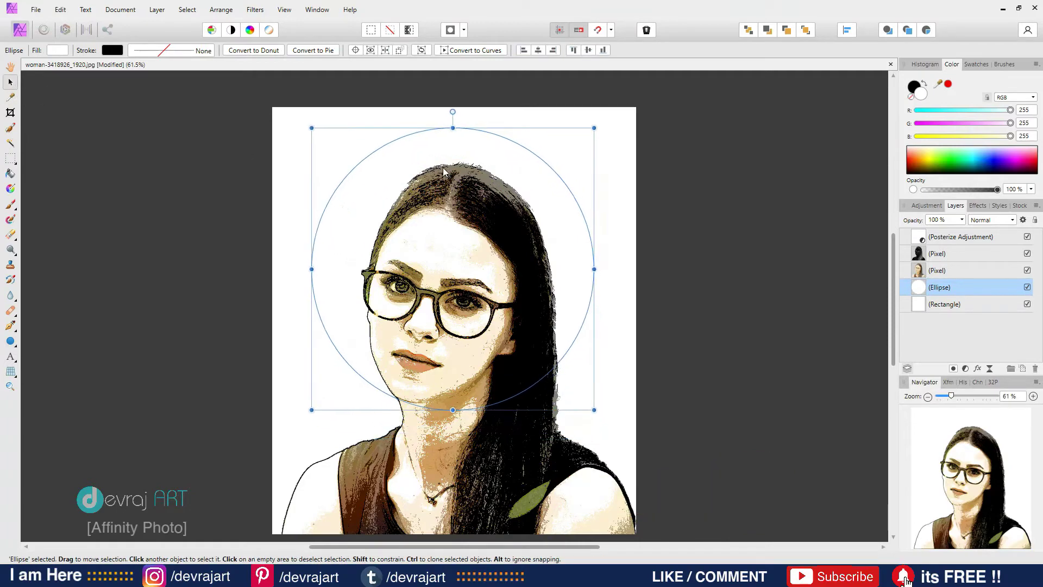
Step: Fill the circle with the orange colour FF6600
double_click(924, 96)
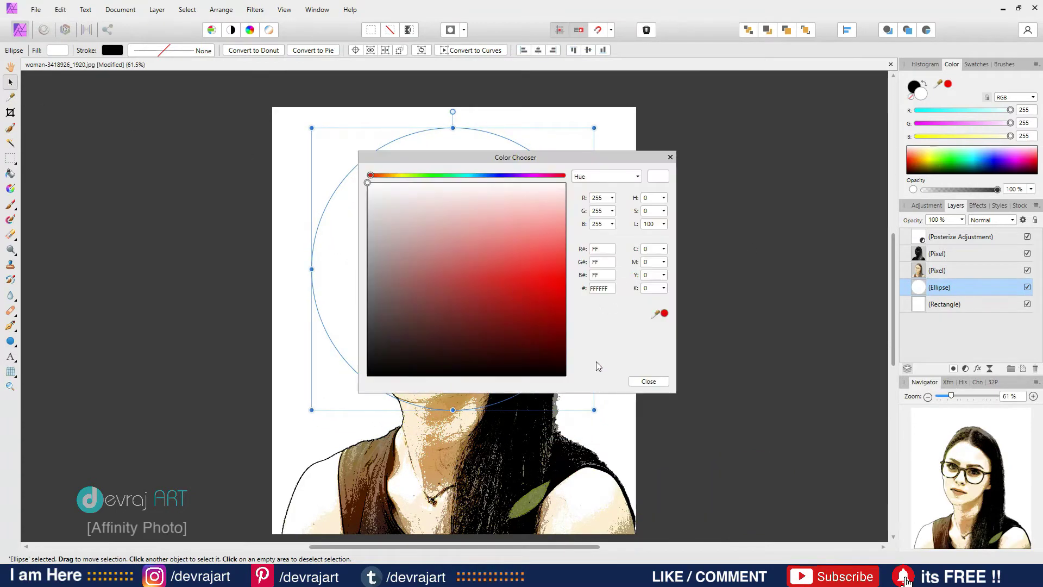
double_click(611, 288)
type("ff6600")
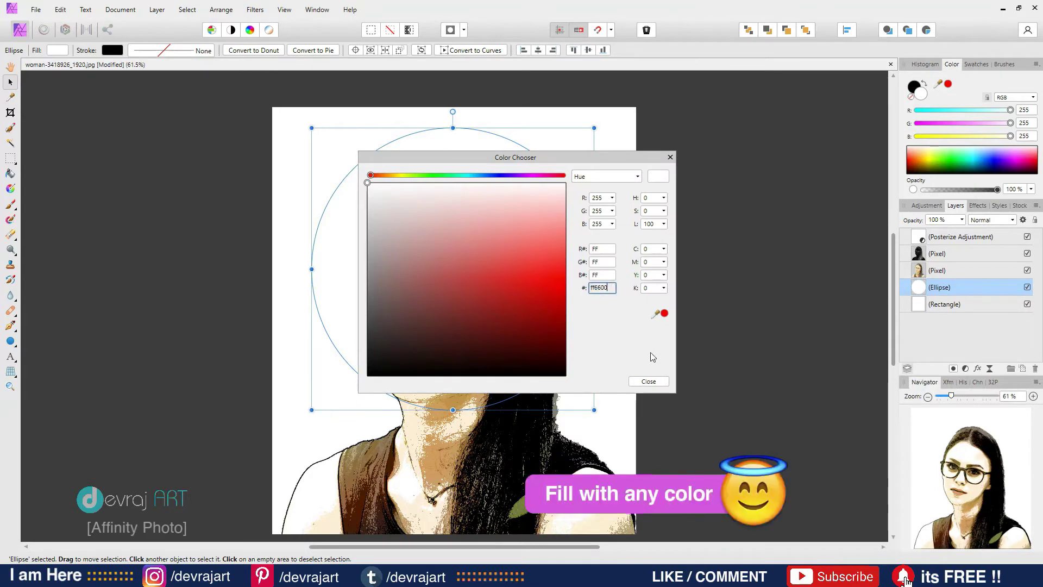
key("Return")
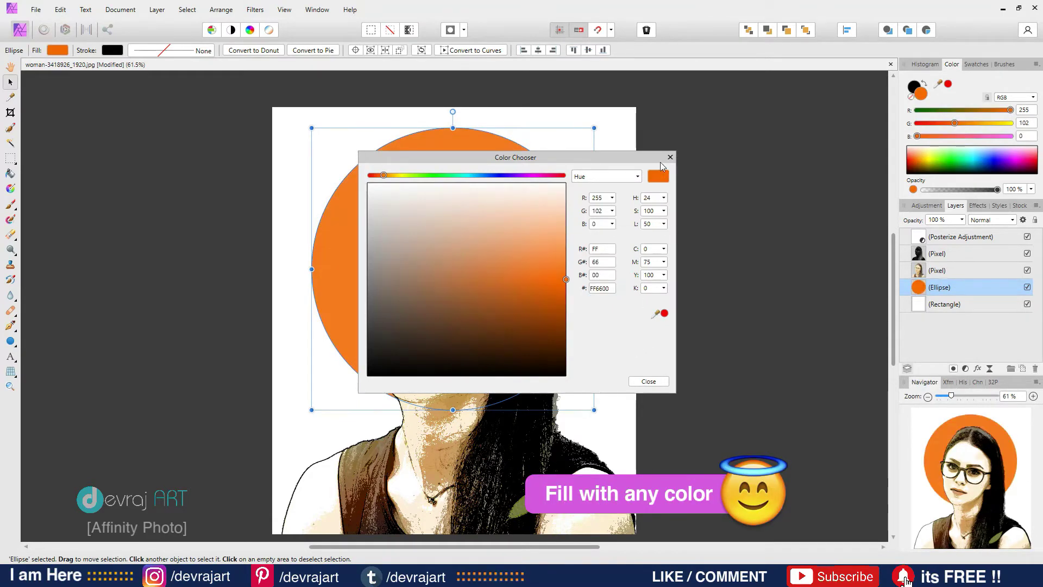
left_click(670, 157)
Step: Nudge the orange circle slightly right and down behind the woman's head, and deselect it
key("ctrl+minus")
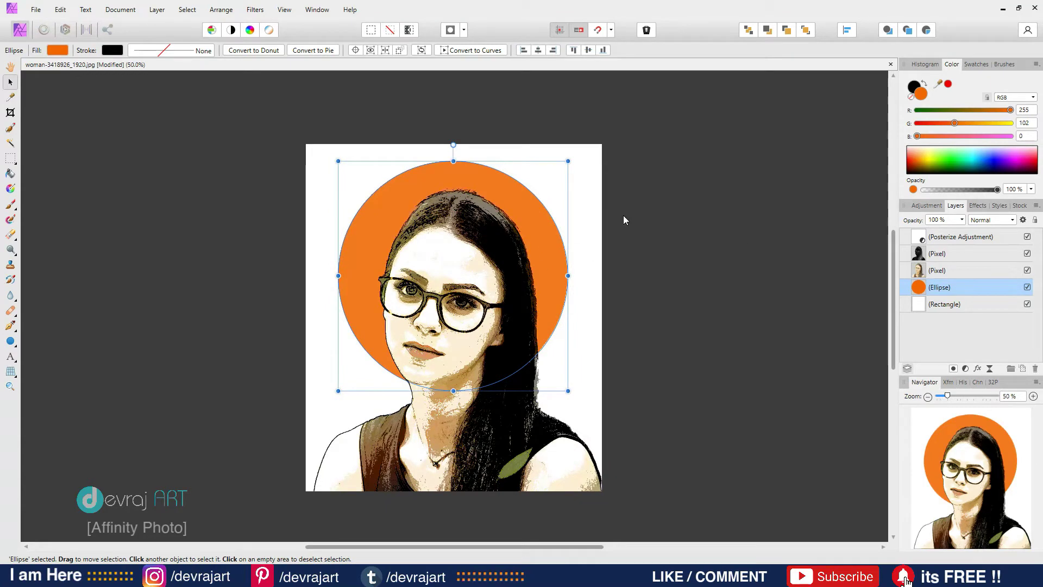
key("shift+Right")
key("shift+Right")
key("shift+Down")
key("shift+Down")
key("shift+Left")
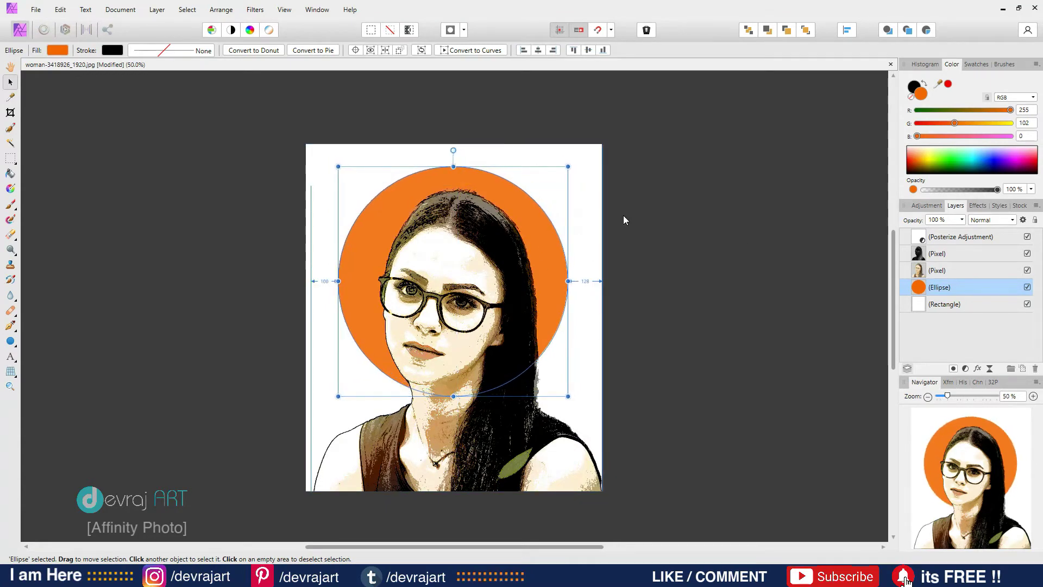
key("shift+Left")
key("shift+Right")
key("Right")
key("Down")
key("Down")
key("Down")
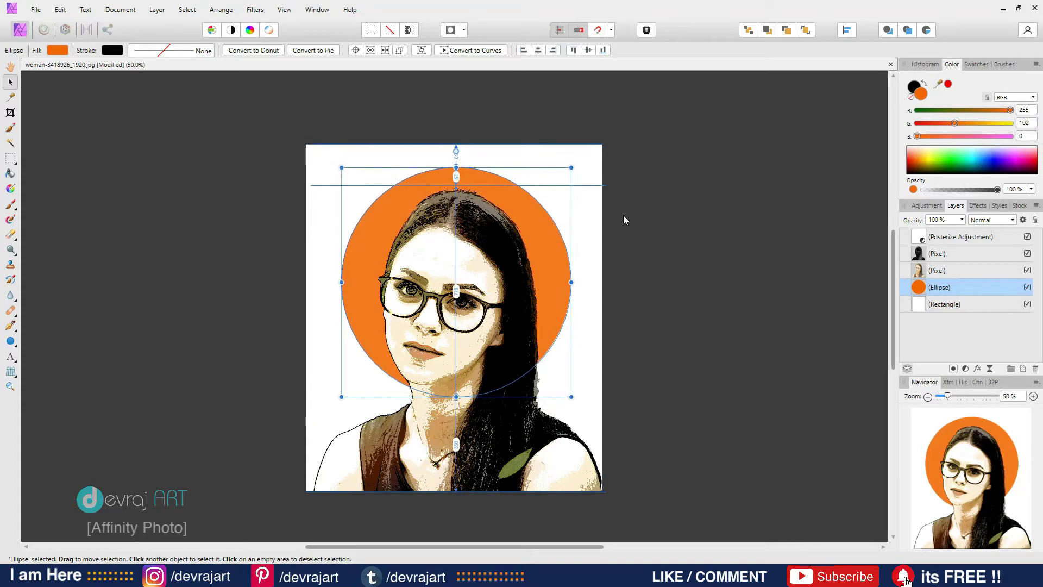
left_click(138, 178)
Step: Group the Posterize adjustment with the two portrait pixel layers
left_click(956, 236)
left_click(955, 270)
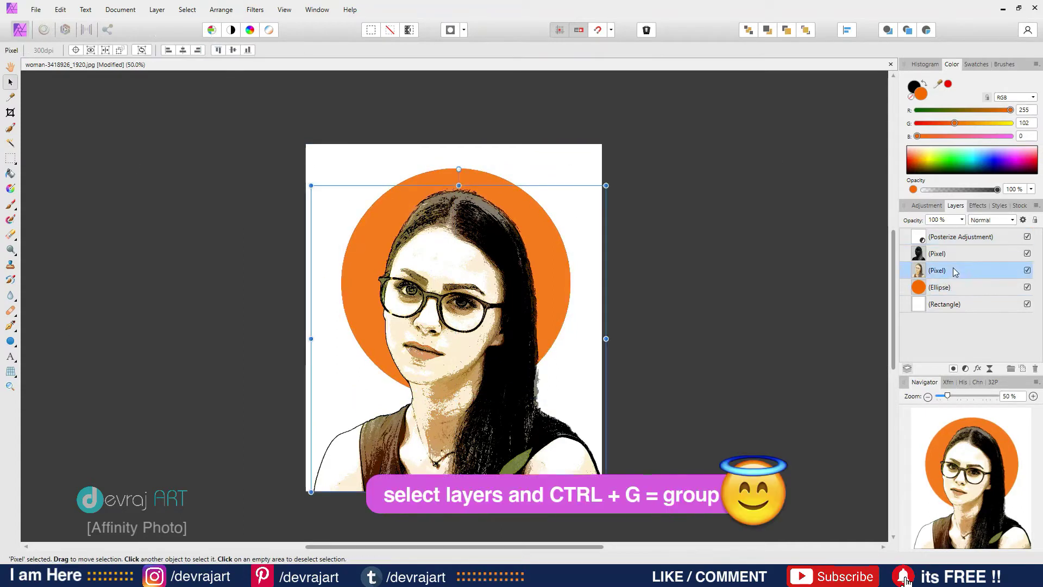
left_click(967, 239, "shift")
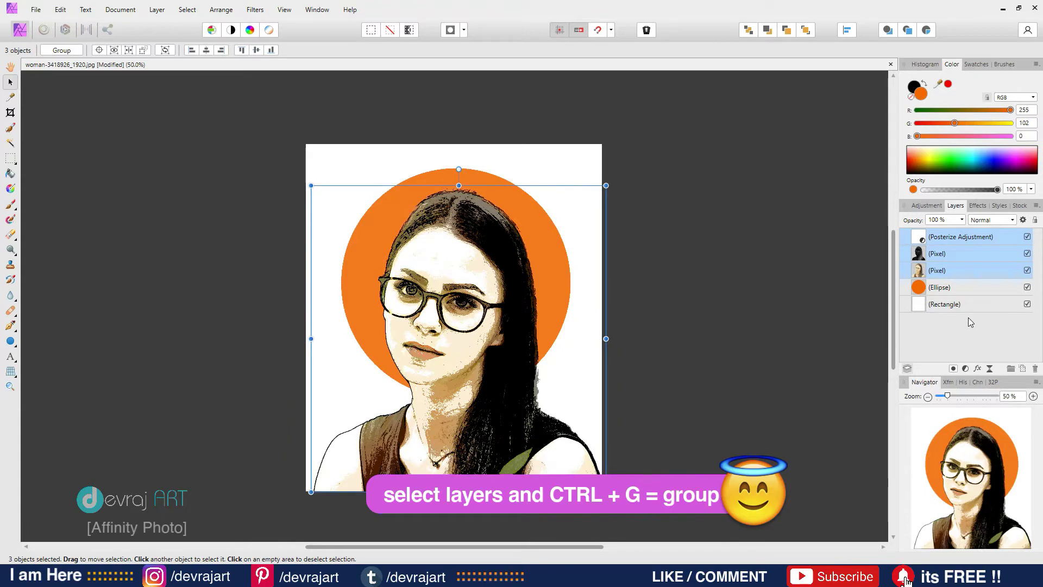
key("ctrl+g")
Step: Add a Vibrance adjustment above the Posterize adjustment inside the portrait group, with vibrance 69% and saturation -5%
left_click(905, 238)
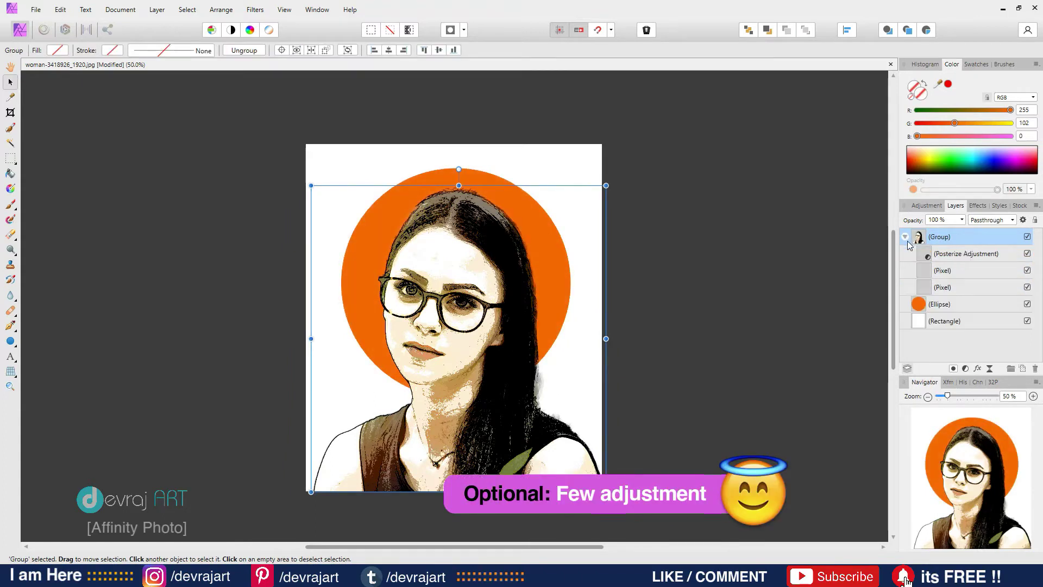
left_click(967, 253)
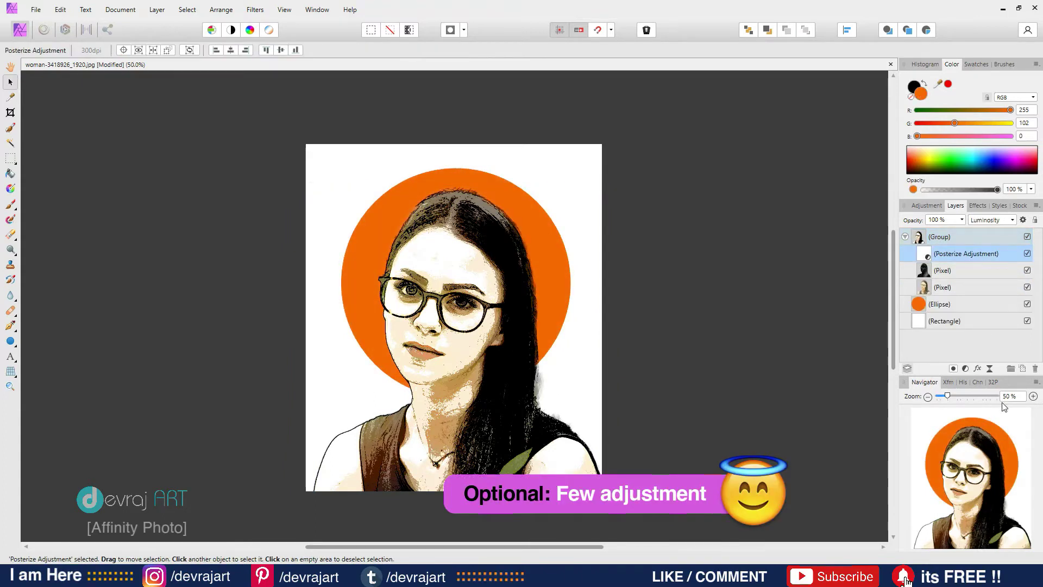
left_click(965, 369)
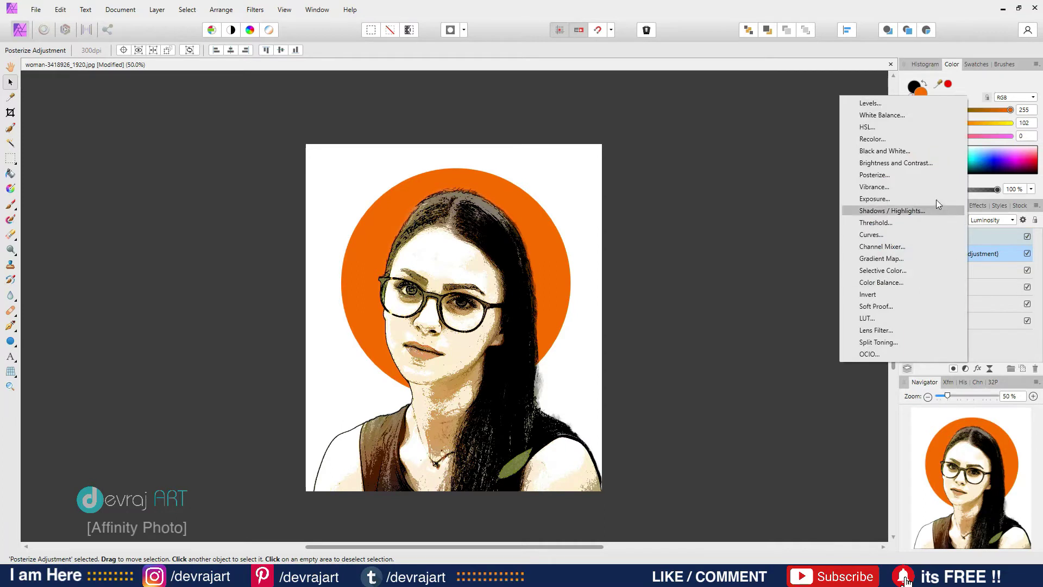
left_click(913, 186)
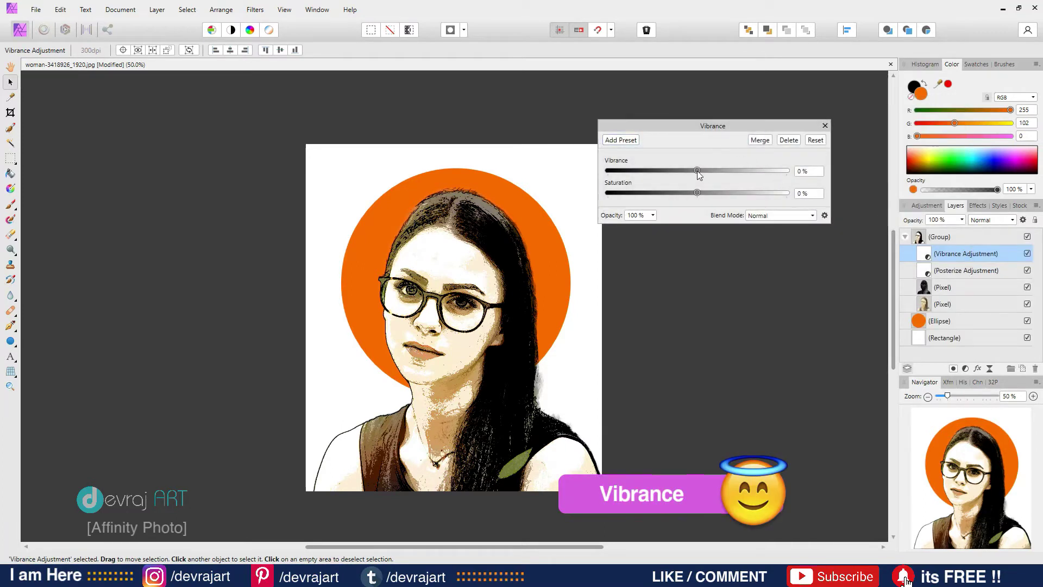
left_click_drag(697, 171, 747, 170)
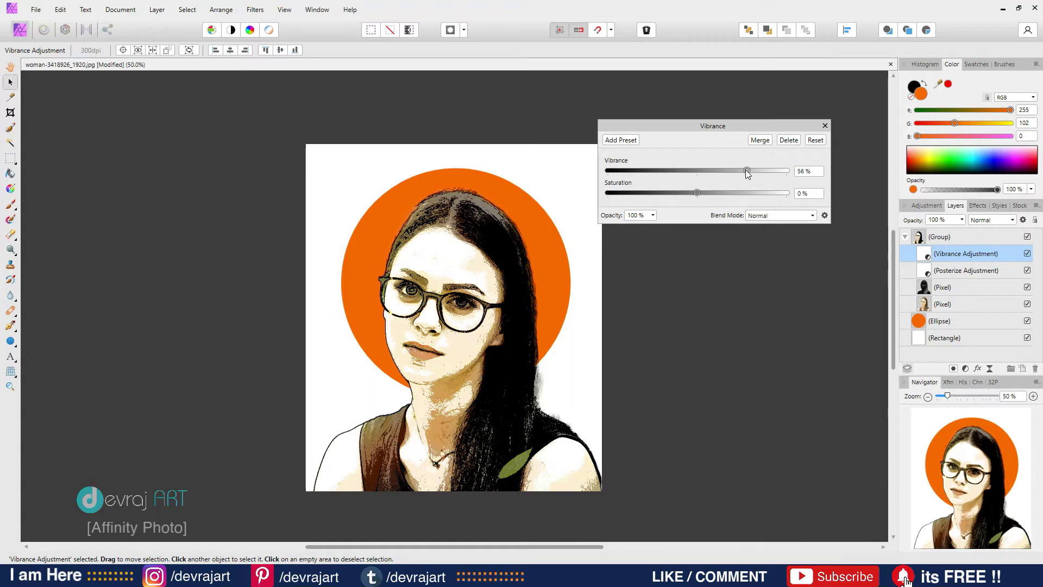
mouse_move(697, 193)
left_mouse_down()
mouse_move(725, 193)
mouse_move(695, 194)
left_mouse_up()
left_click_drag(747, 170, 758, 170)
left_click(826, 124)
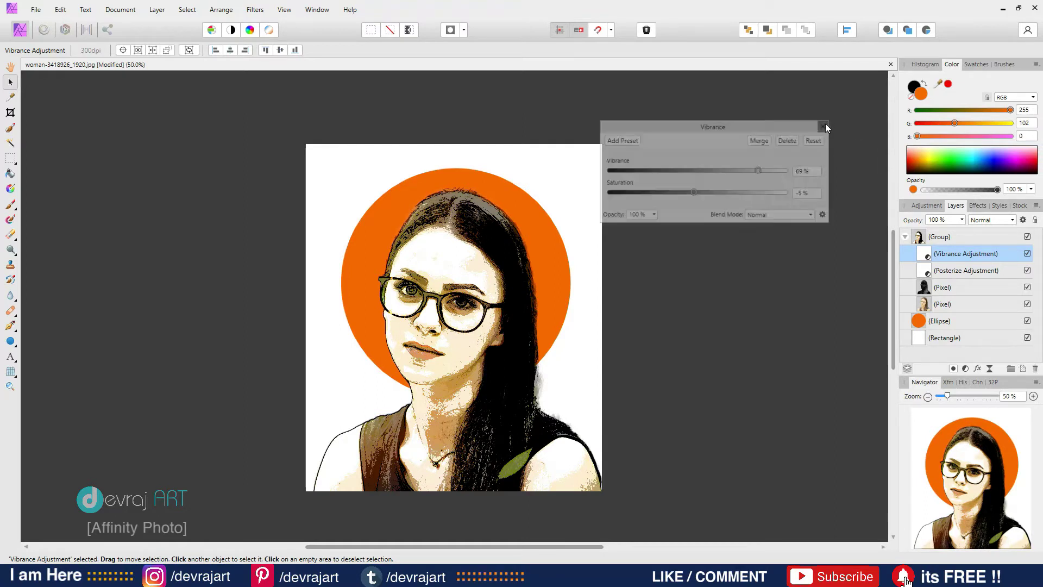
Step: Add a Levels adjustment above the Vibrance adjustment, with black level 13% and gamma 0.786
left_click(966, 369)
left_click(879, 101)
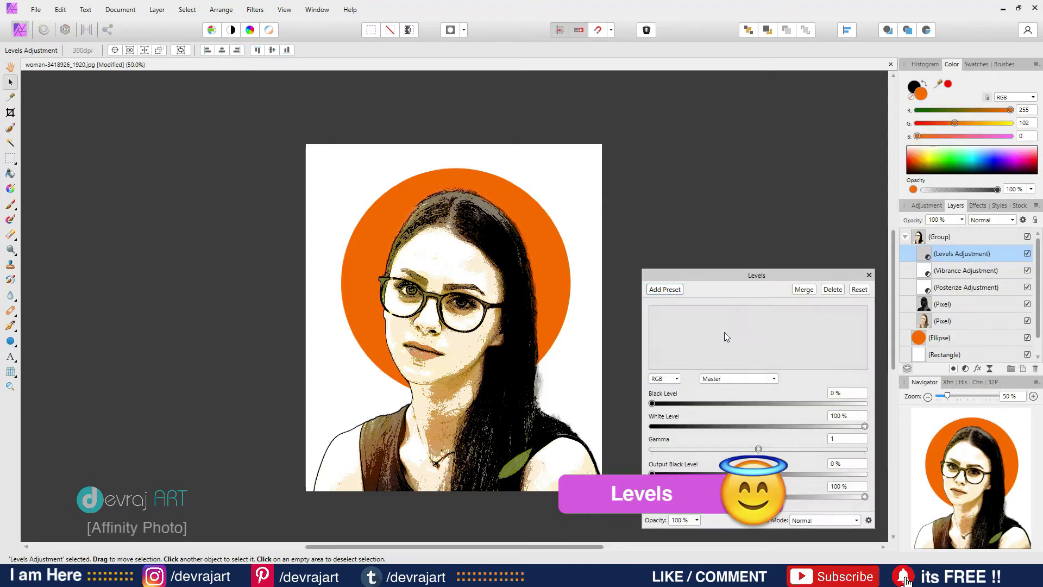
left_click_drag(712, 275, 672, 125)
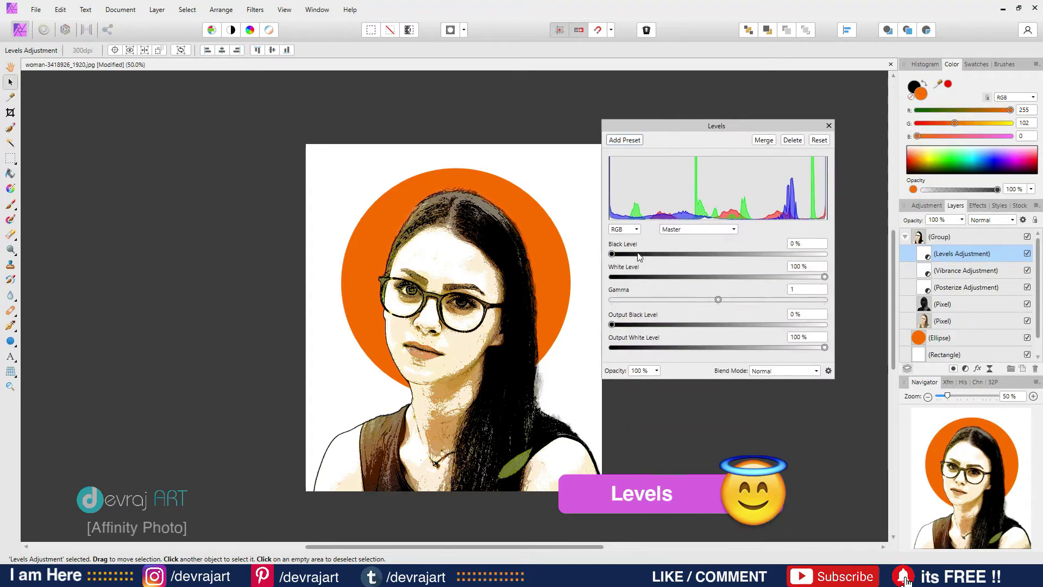
mouse_move(612, 259)
left_mouse_down()
mouse_move(707, 256)
mouse_move(612, 255)
left_mouse_up()
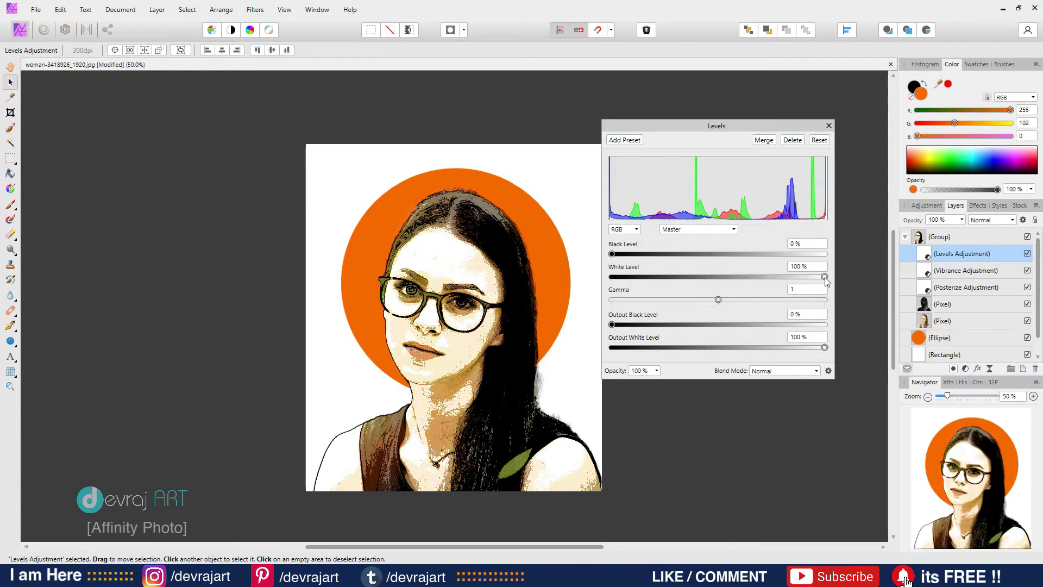
mouse_move(824, 277)
left_mouse_down()
mouse_move(807, 278)
mouse_move(825, 277)
left_mouse_up()
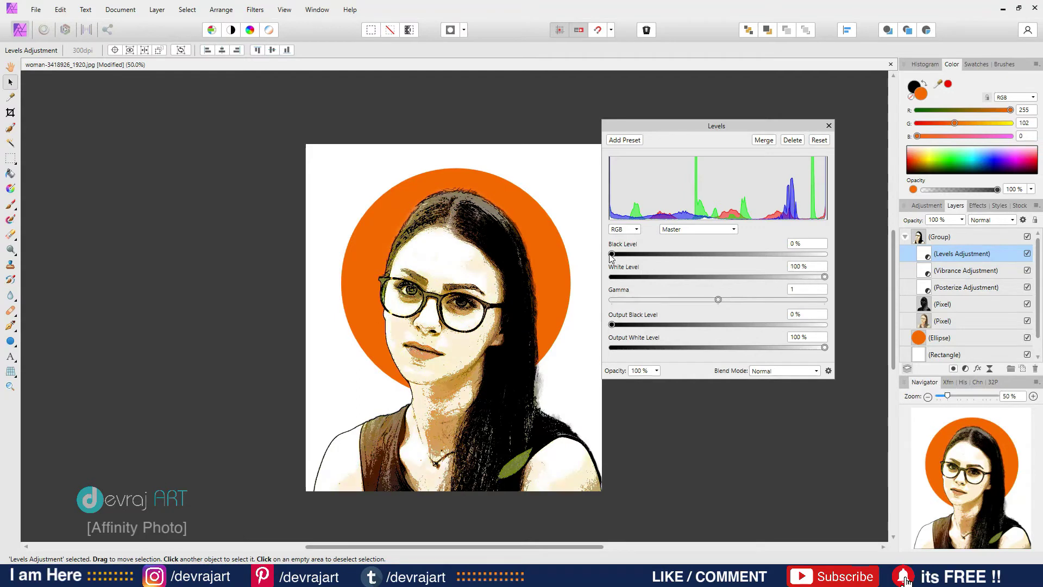
left_click_drag(610, 254, 625, 254)
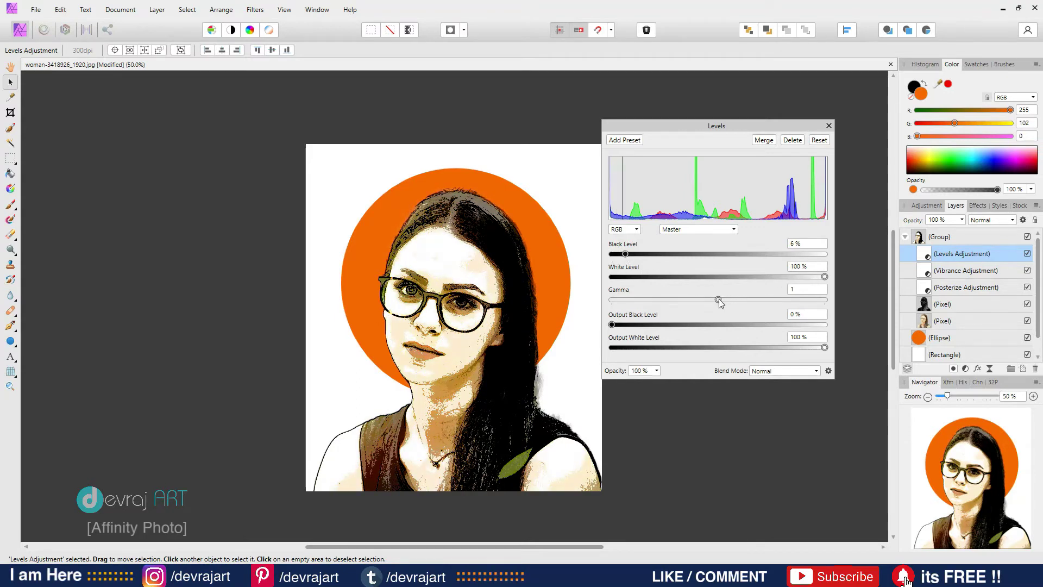
left_click_drag(719, 300, 692, 303)
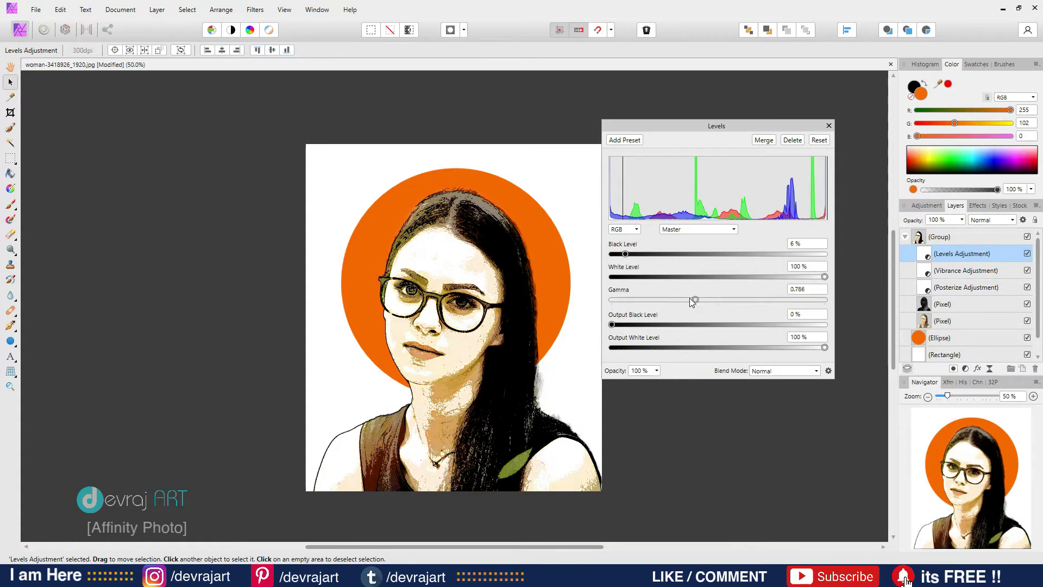
left_click_drag(627, 255, 640, 254)
left_click_drag(629, 329, 604, 329)
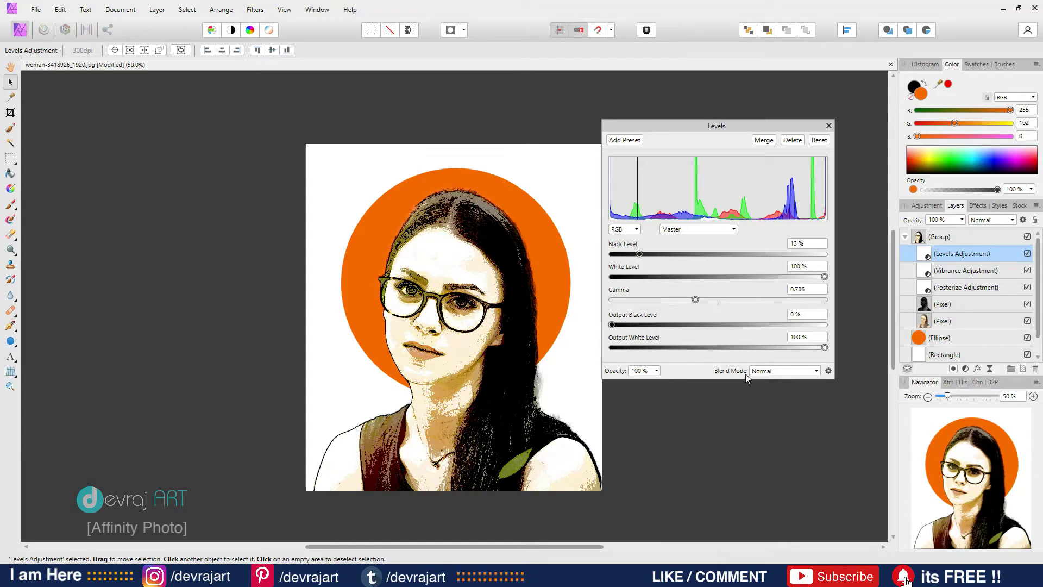
mouse_move(826, 348)
left_mouse_down()
mouse_move(817, 349)
mouse_move(831, 349)
left_mouse_up()
left_click(829, 126)
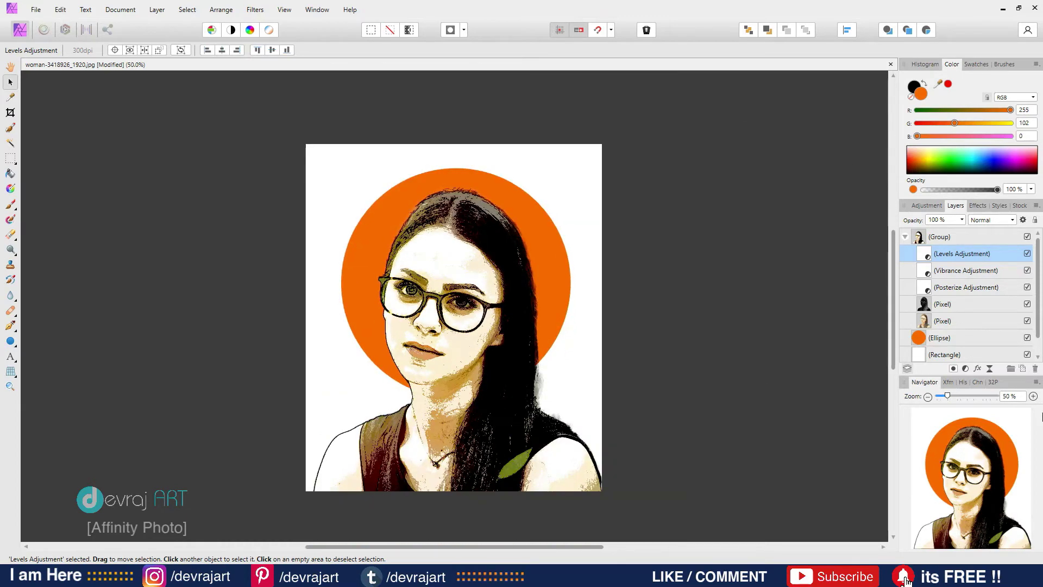
Step: Add a Lens Filter adjustment above the Levels adjustment, with a salmon filter colour of RGB 255, 110, 102
left_click(966, 369)
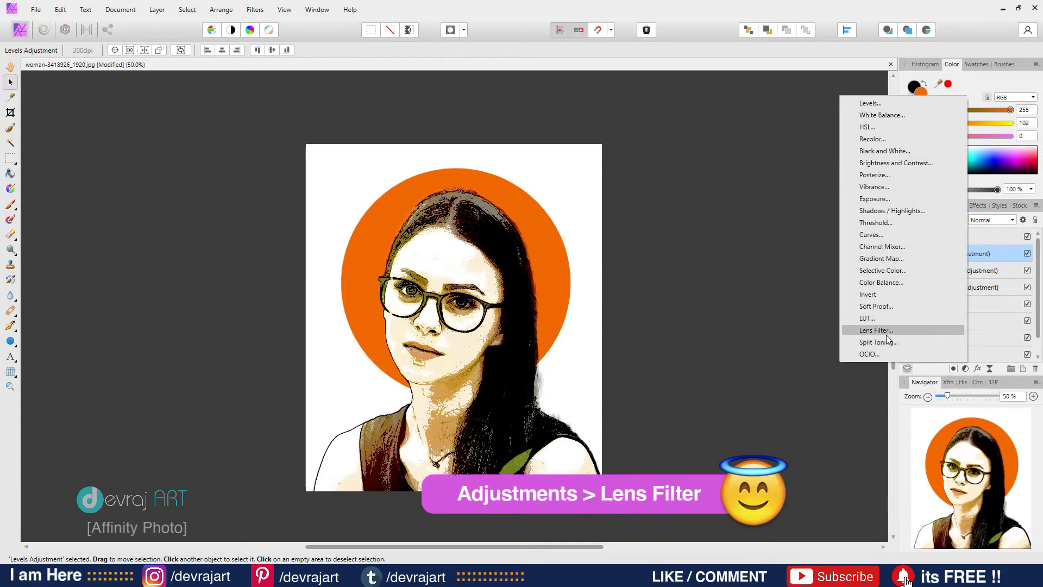
left_click(865, 328)
left_click_drag(669, 268, 675, 188)
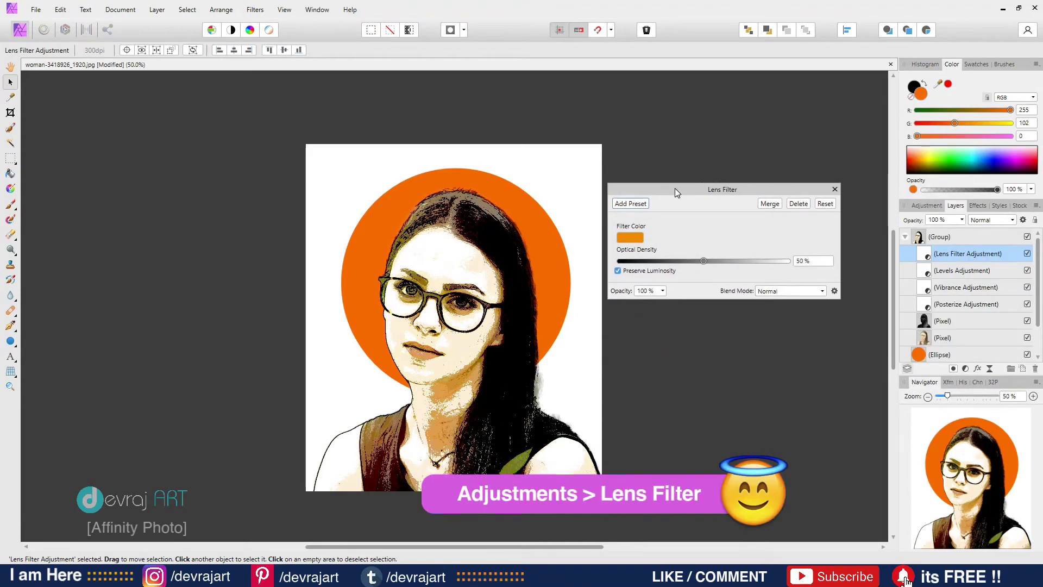
left_click(629, 238)
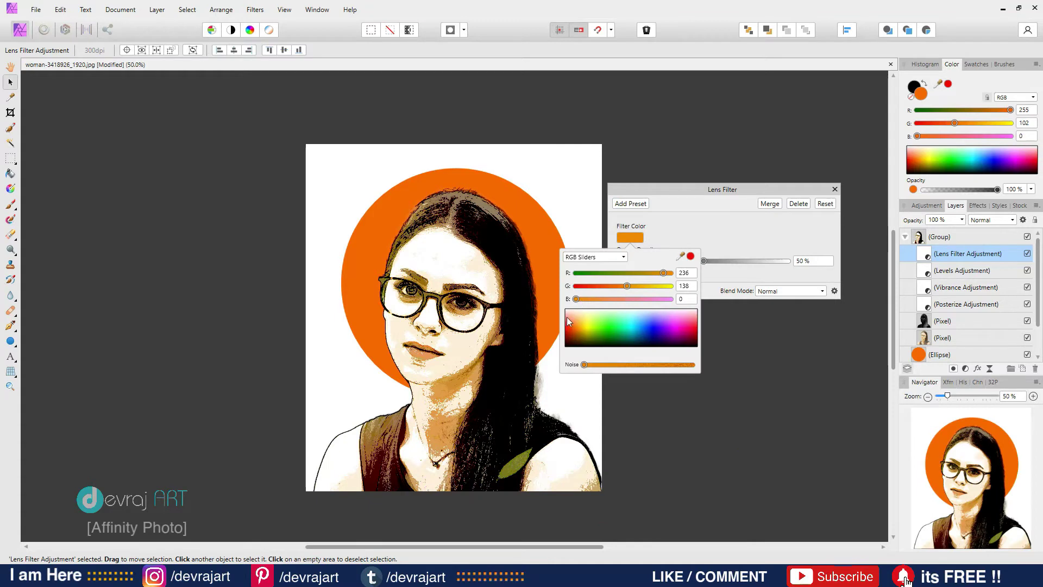
mouse_move(566, 317)
left_mouse_down()
mouse_move(598, 330)
mouse_move(588, 327)
mouse_move(594, 311)
mouse_move(662, 327)
mouse_move(676, 315)
mouse_move(693, 321)
mouse_move(657, 328)
mouse_move(683, 316)
mouse_move(698, 323)
mouse_move(566, 321)
left_mouse_up()
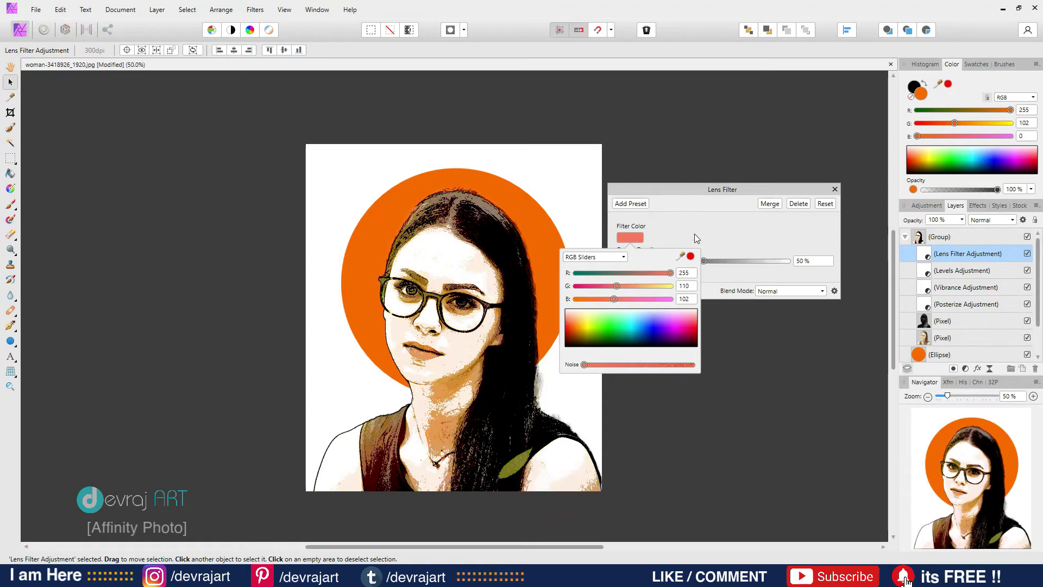
left_click(835, 189)
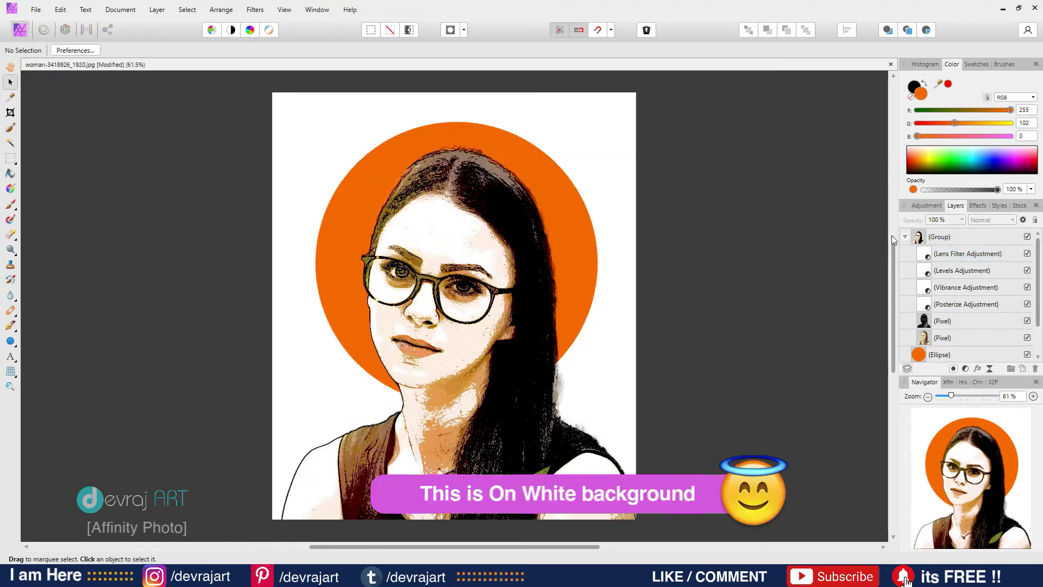
Step: Collapse the portrait group and fill the background rectangle with the pale yellow-green colour E9EC8C
left_click(906, 237)
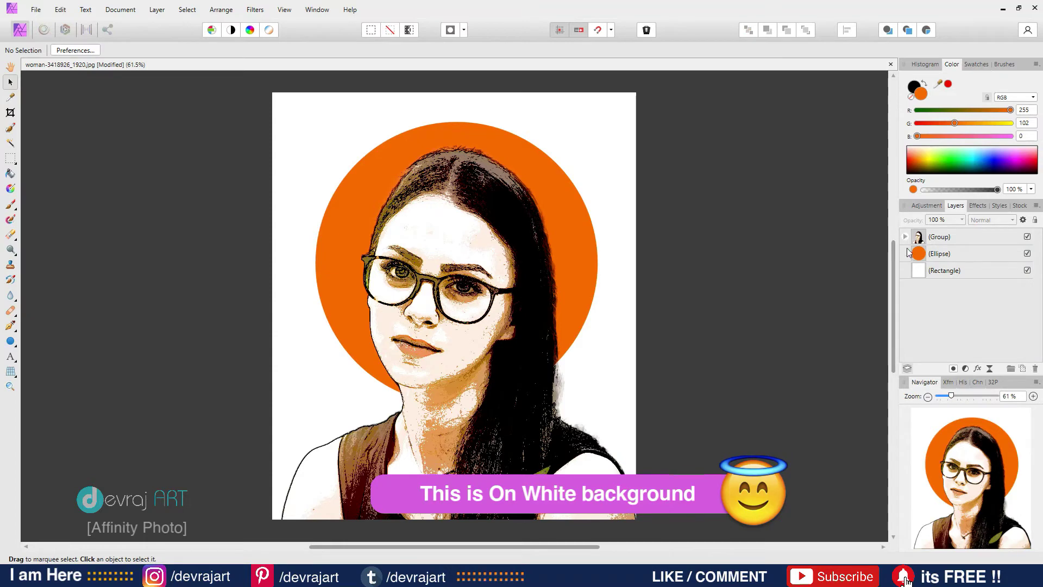
left_click(934, 271)
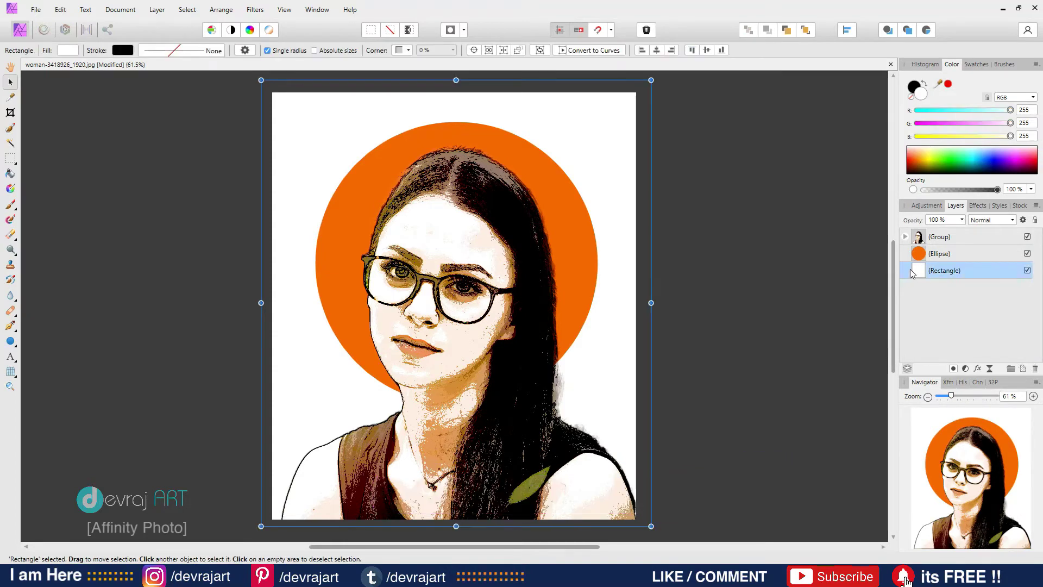
double_click(918, 93)
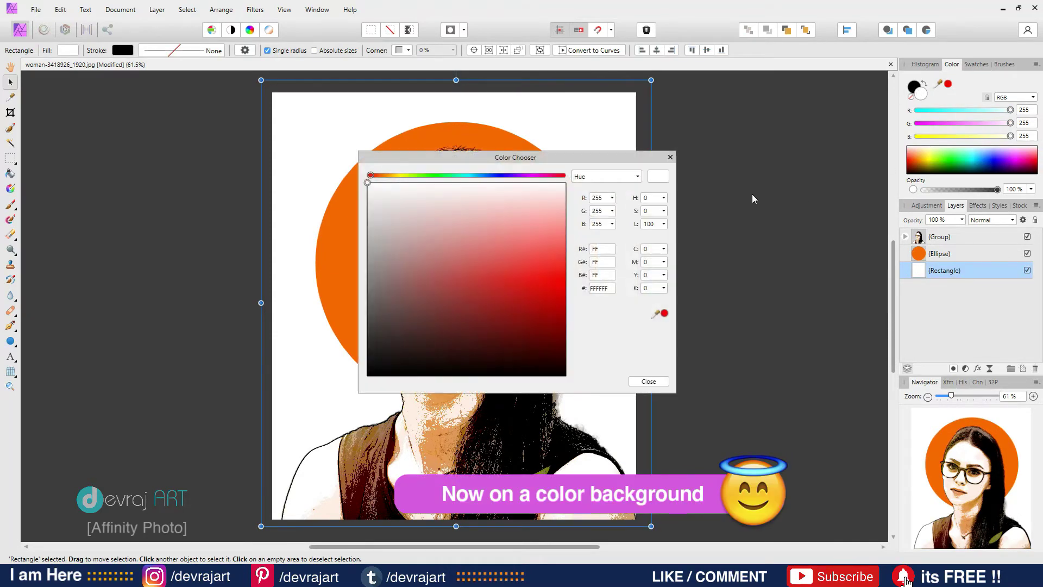
left_click_drag(543, 157, 787, 132)
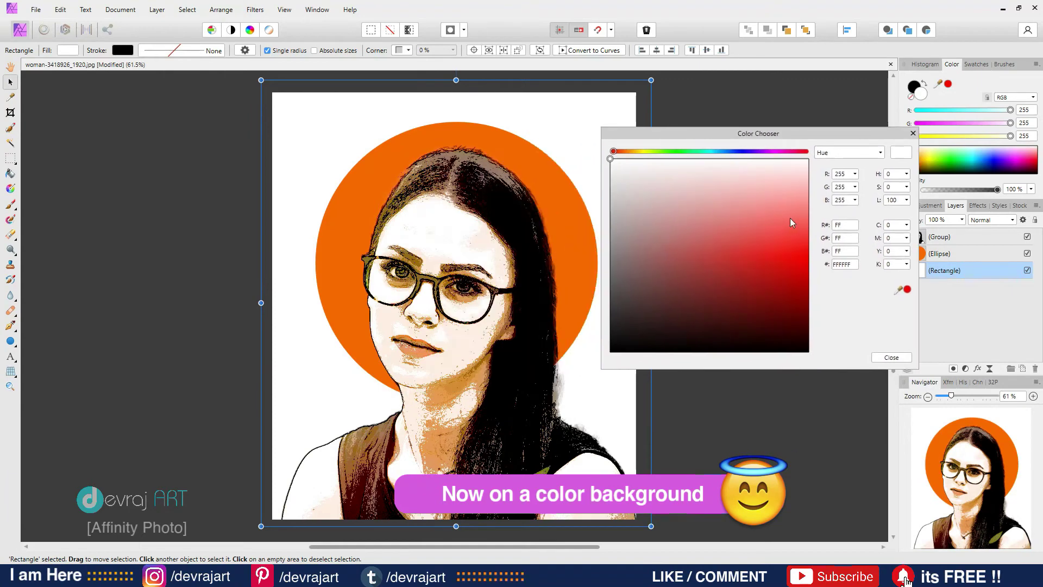
left_click_drag(611, 163, 749, 205)
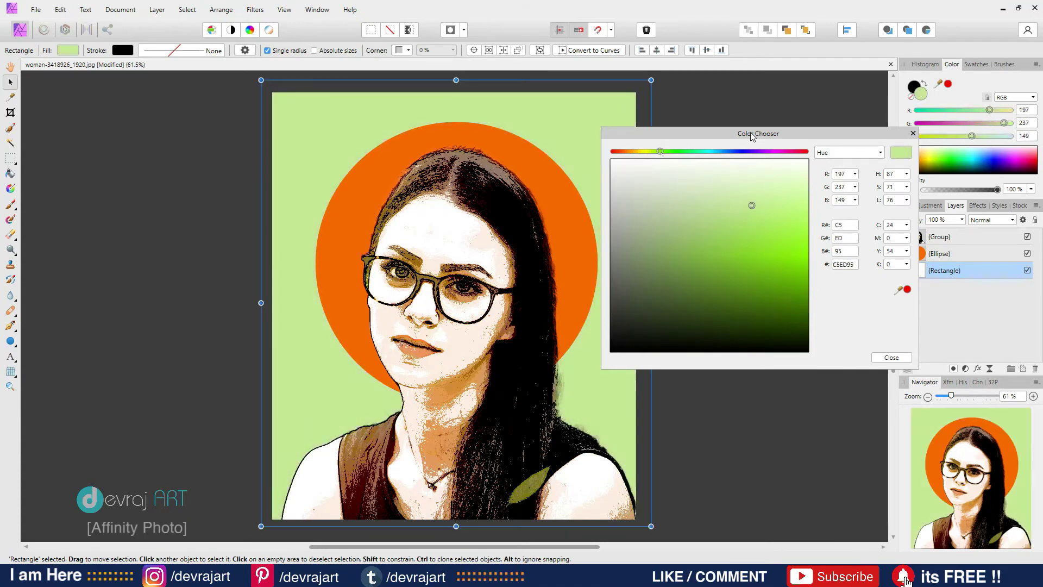
left_click_drag(624, 136, 691, 120)
mouse_move(801, 170)
left_mouse_down()
mouse_move(758, 156)
mouse_move(746, 188)
mouse_move(747, 138)
mouse_move(781, 156)
mouse_move(796, 150)
left_mouse_up()
left_click_drag(690, 116, 695, 117)
left_click_drag(794, 155, 801, 174)
left_click(960, 98)
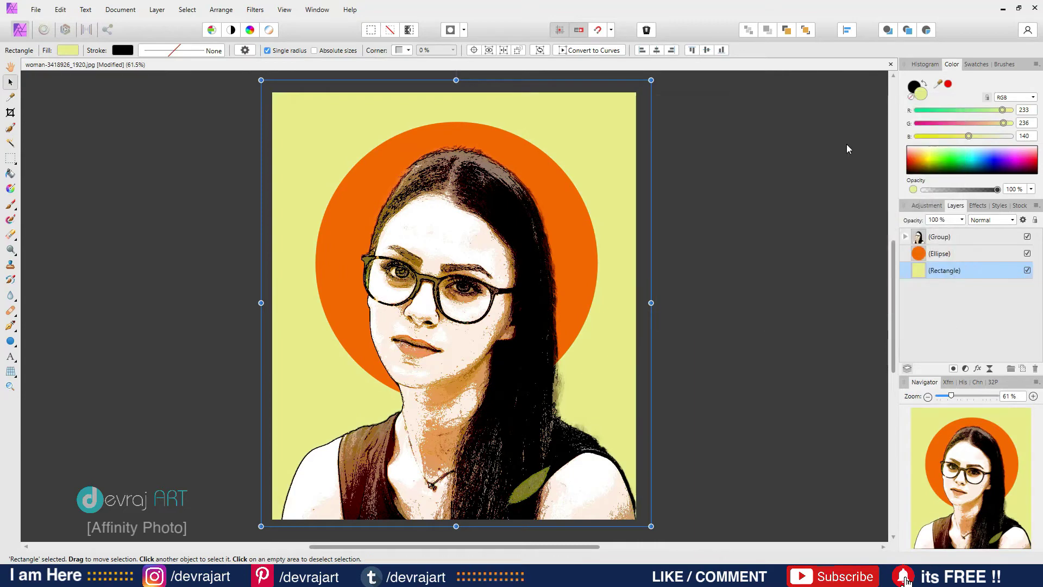
Step: Group the ellipse with the background rectangle and name the group "Background"
key("ctrl+minus")
left_click(797, 218)
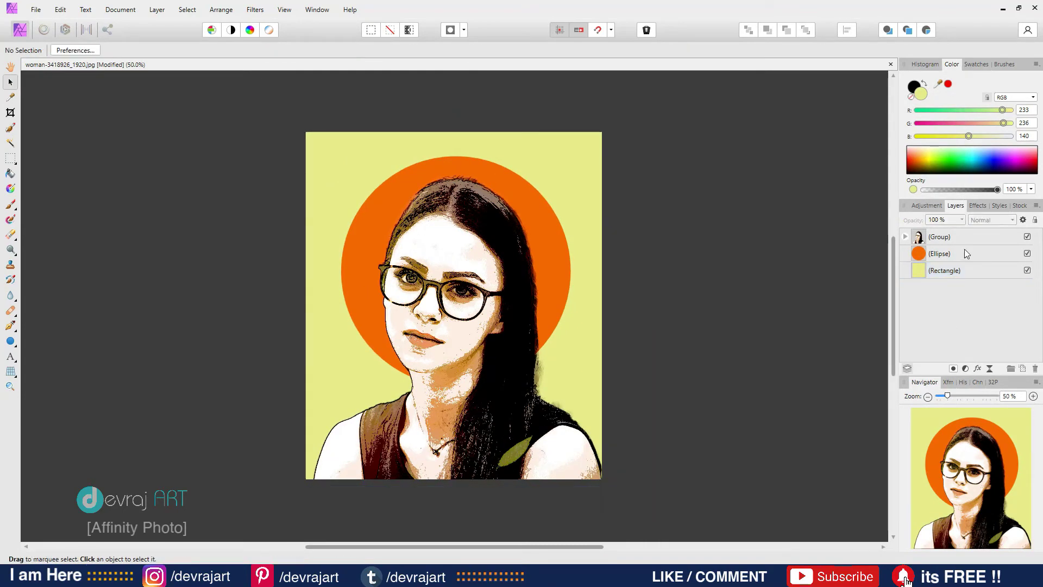
left_click(942, 256)
left_click(945, 270, "shift")
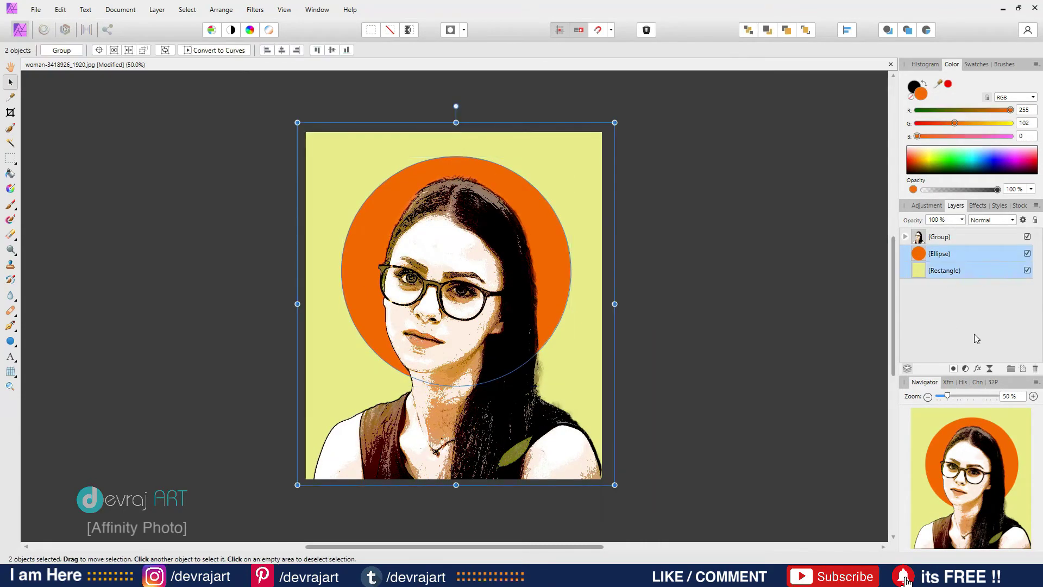
key("ctrl+g")
double_click(942, 259)
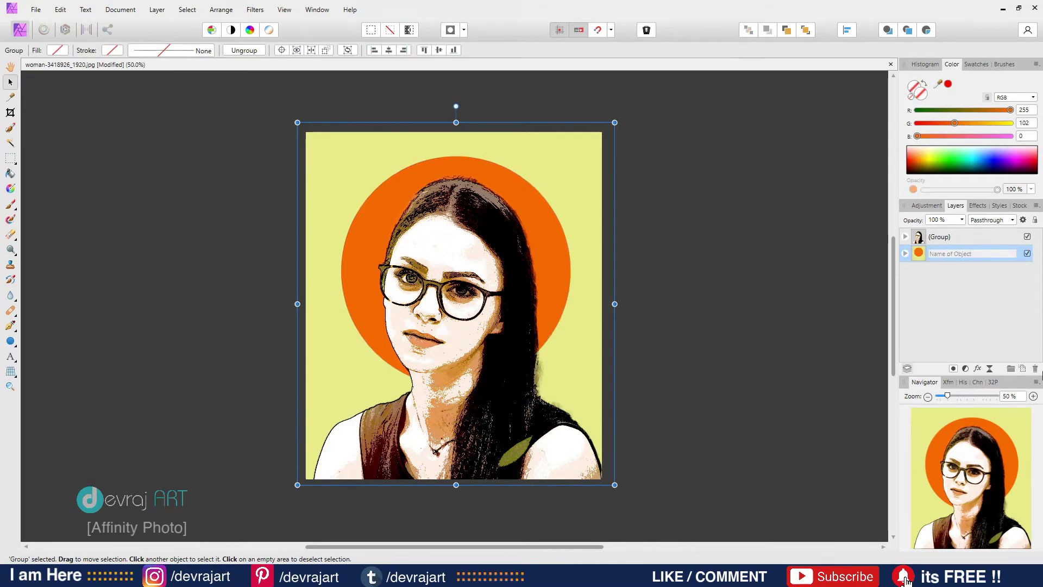
type("Background")
key("Return")
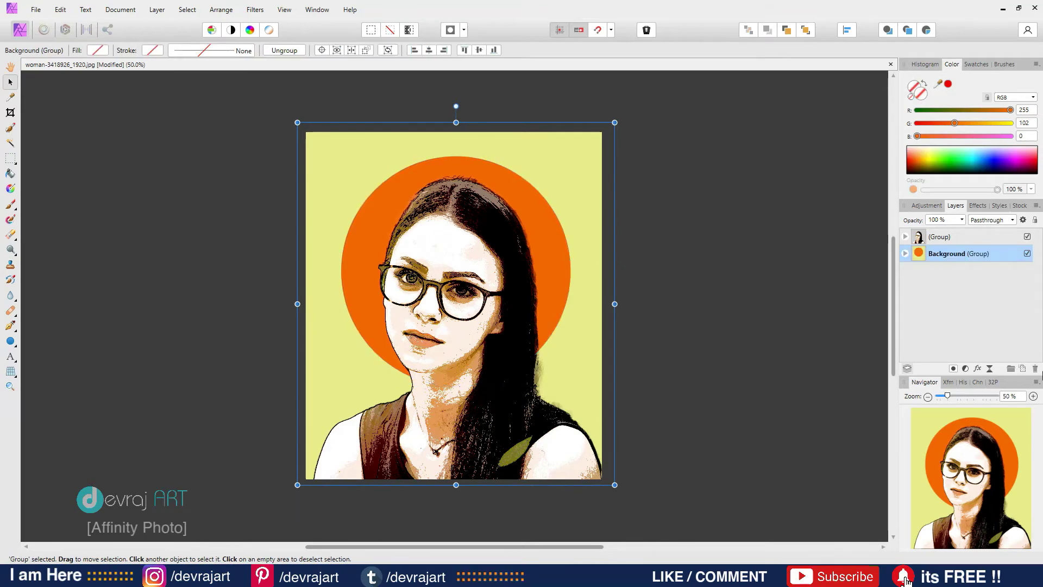
Step: Rename the portrait group as "Cartoon effect" and deselect it
double_click(945, 237)
type("Car")
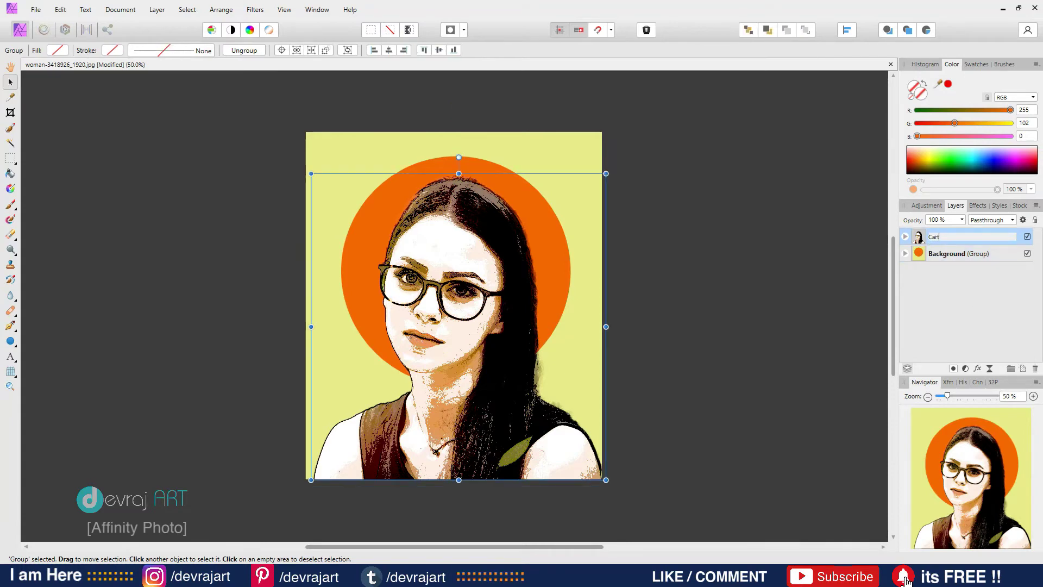
type("toon effect")
key("Return")
left_click(682, 205)
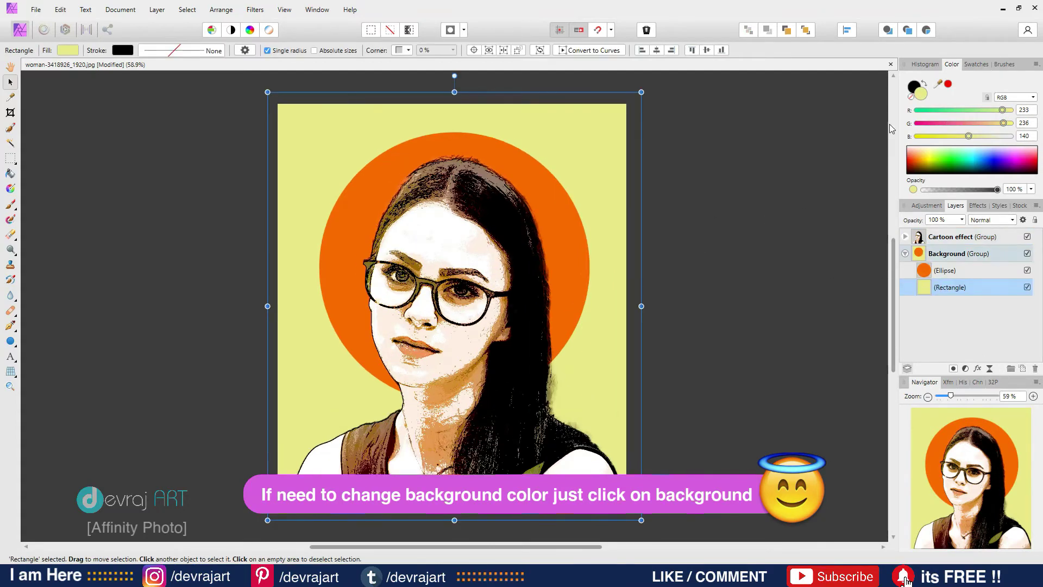
Step: Try a muted purple on the background rectangle, and set its fill to the grey-brown colour 998677
double_click(920, 94)
left_click_drag(505, 158, 830, 140)
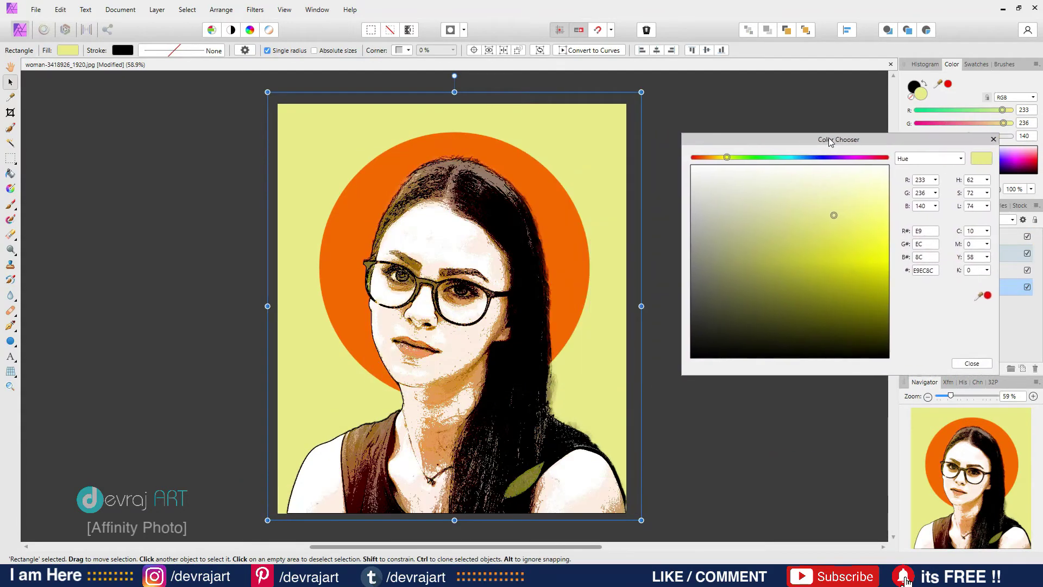
mouse_move(730, 158)
left_mouse_down()
mouse_move(698, 161)
mouse_move(844, 163)
left_mouse_up()
mouse_move(836, 212)
left_mouse_down()
mouse_move(822, 205)
mouse_move(801, 338)
mouse_move(859, 286)
mouse_move(757, 276)
mouse_move(720, 255)
left_mouse_up()
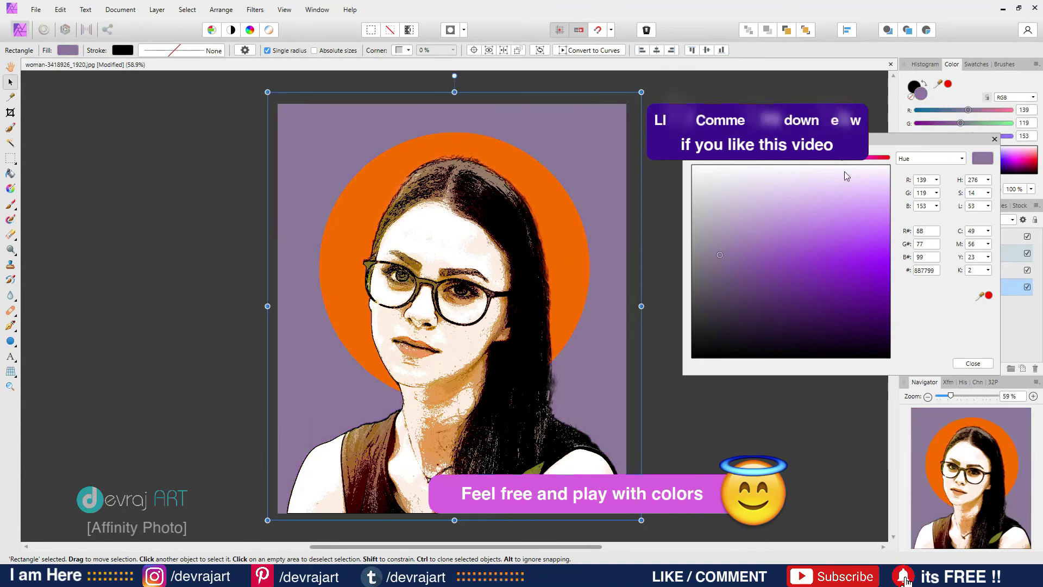
mouse_move(843, 159)
left_mouse_down()
mouse_move(876, 160)
mouse_move(760, 160)
mouse_move(710, 175)
left_mouse_up()
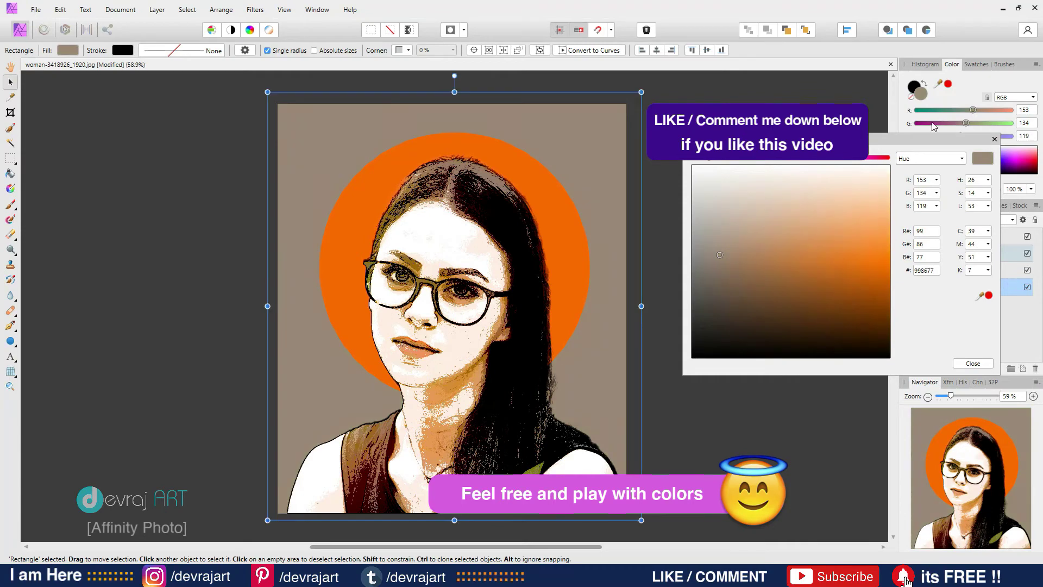
left_click(994, 139)
left_click(729, 232)
Step: Change the fill of the circle behind the head to the yellow colour E9E36A
left_click(931, 270)
scroll(456, 202, "up", 3)
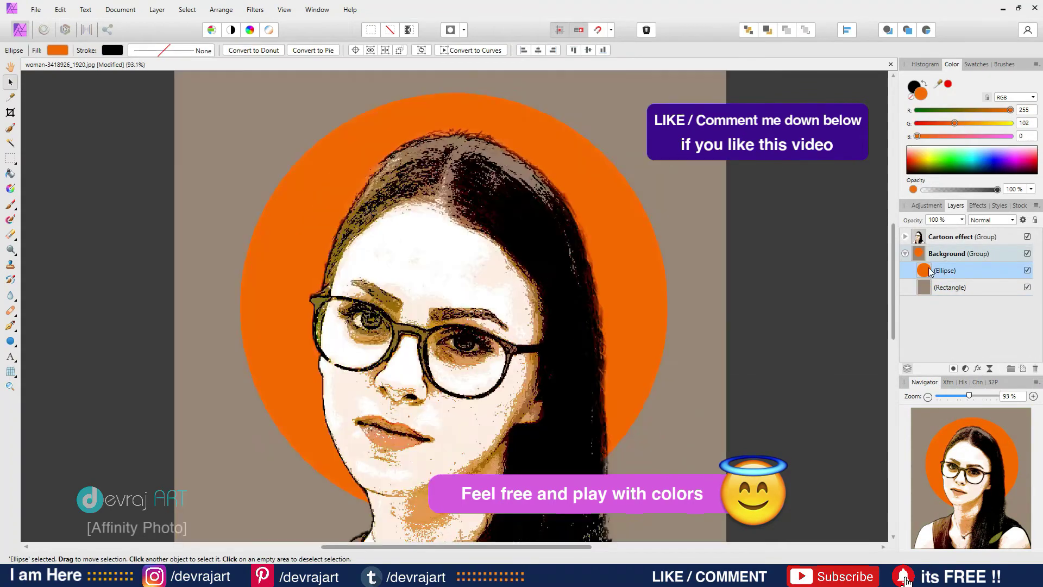
left_click(920, 94)
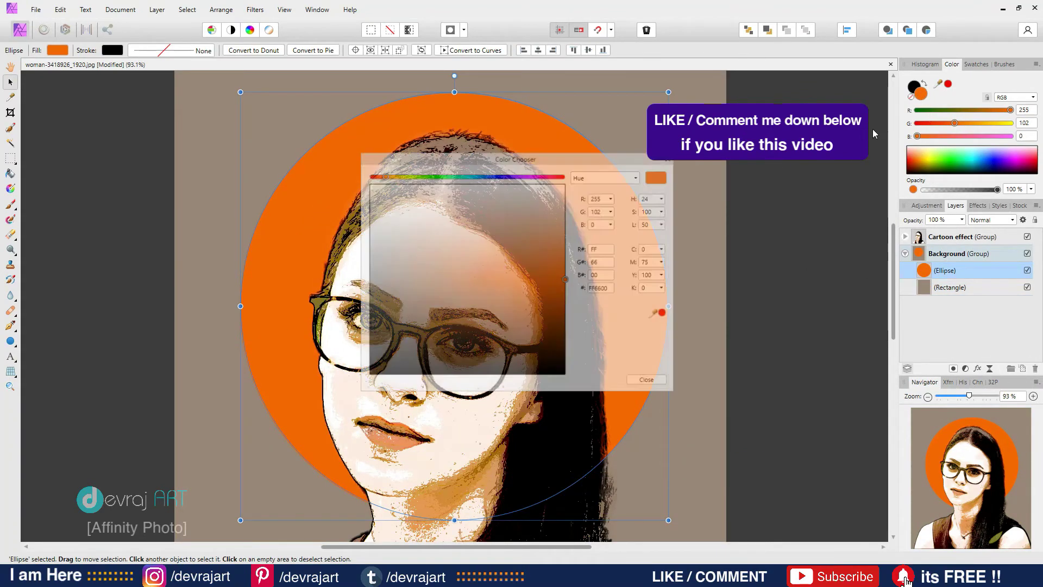
left_click_drag(535, 157, 713, 172)
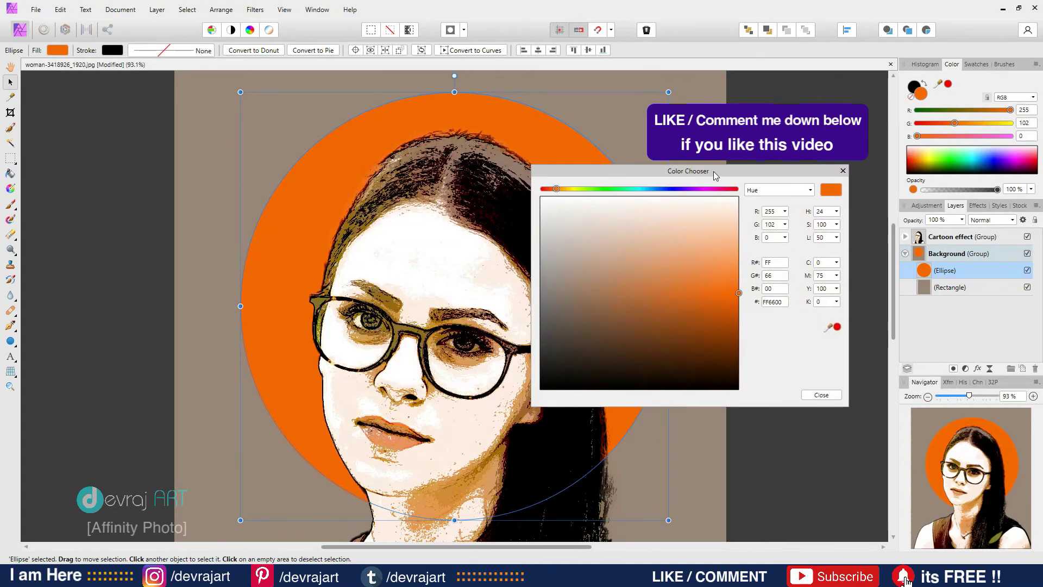
key("ctrl+0")
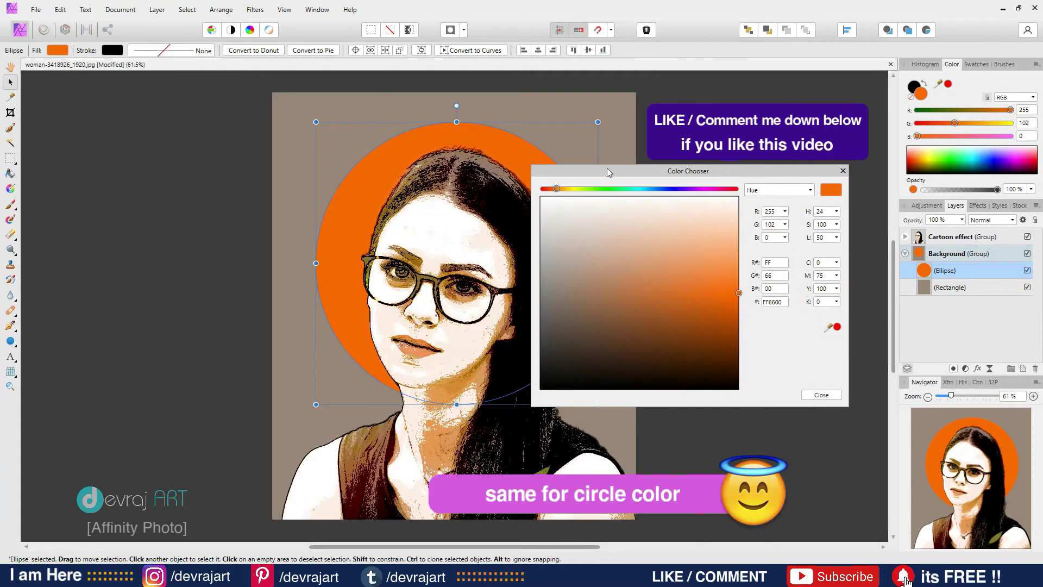
left_click_drag(608, 169, 763, 119)
left_click(795, 204)
left_click_drag(792, 218, 794, 167)
left_click_drag(708, 140, 857, 139)
left_click_drag(802, 229, 766, 228)
left_click_drag(857, 139, 727, 139)
left_click(798, 228)
left_click_drag(799, 228, 844, 212)
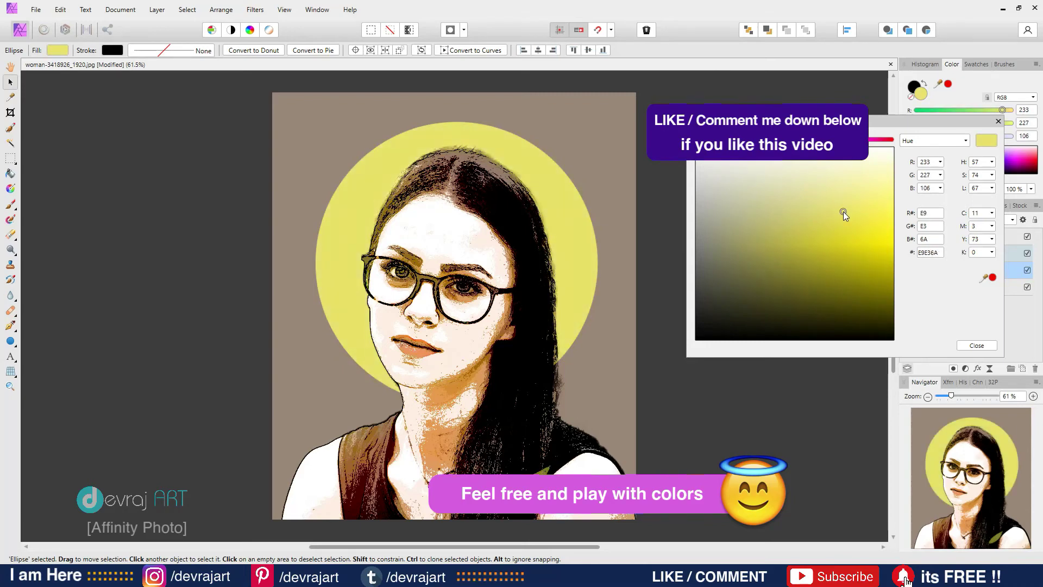
left_click(999, 121)
key("ctrl+minus")
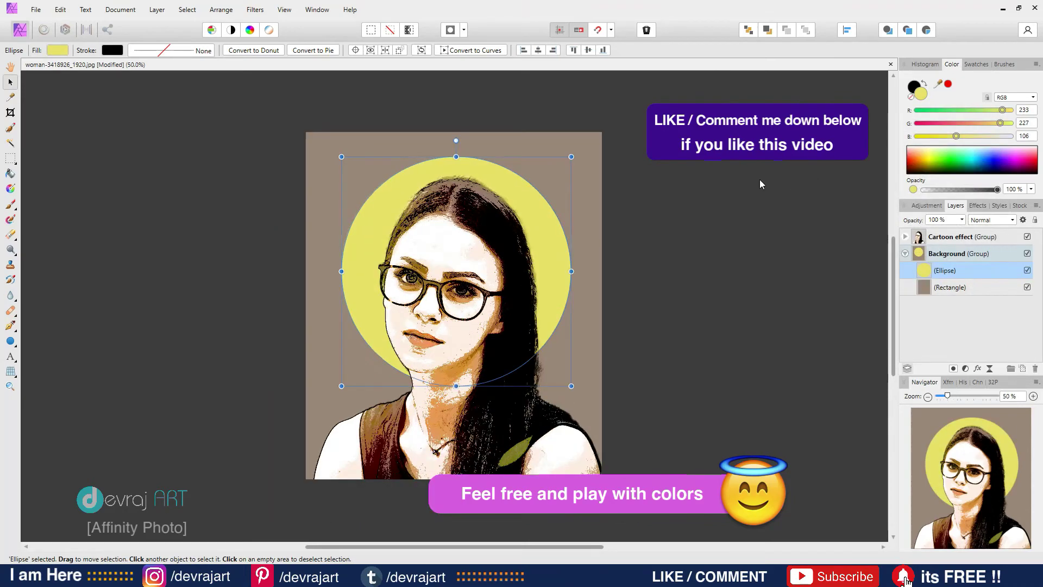
Step: Collapse the Background group and switch to the View tool for panning
left_click(905, 237)
left_click(905, 237)
left_click(905, 253)
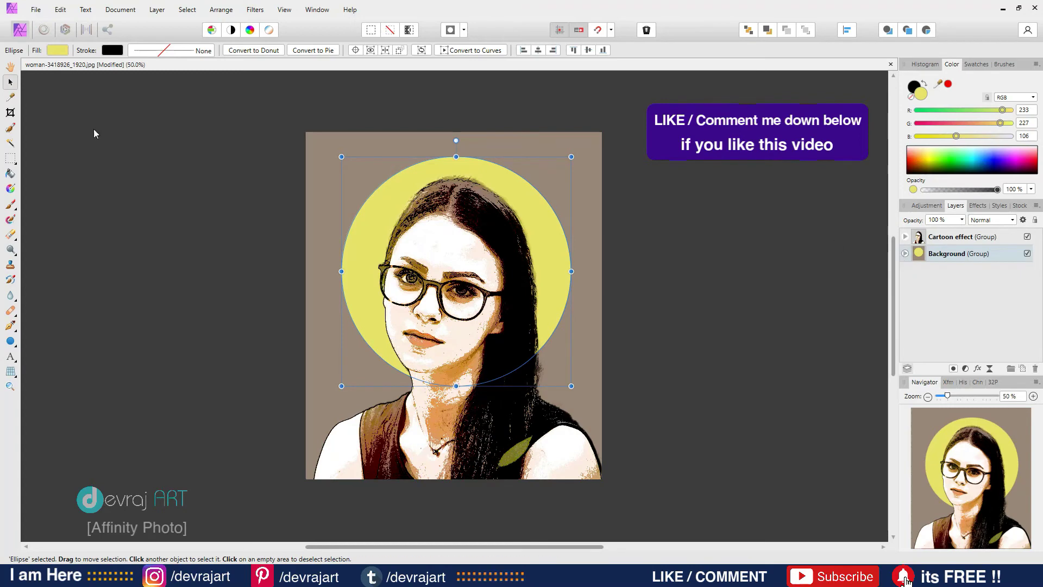
key("h")
Step: Add a Levels adjustment with a 14% black level above the ellipse in the Background group, and collapse the group
key("ctrl+0")
left_click(965, 369)
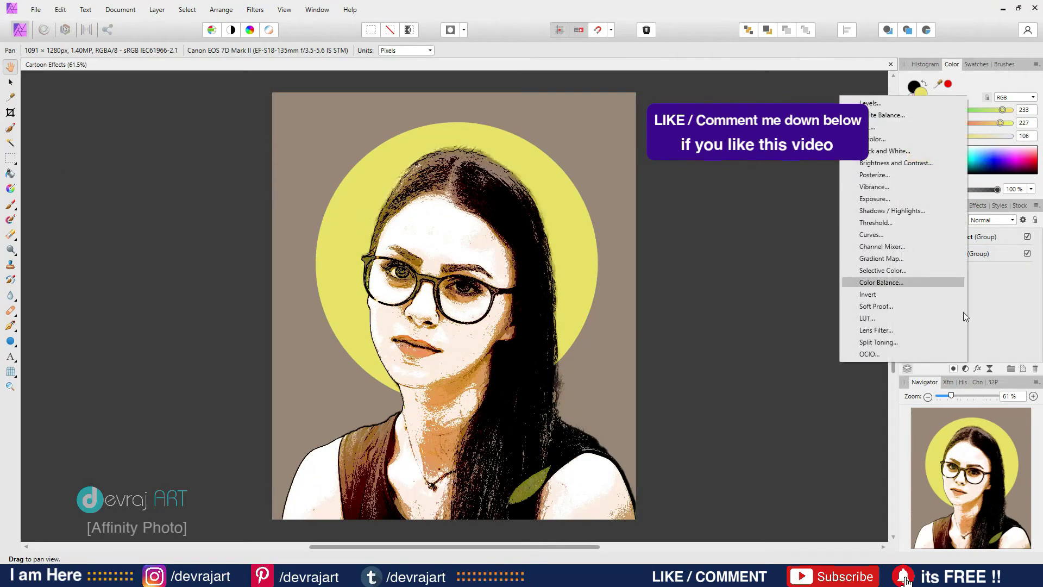
left_click(884, 102)
left_click_drag(743, 278, 748, 178)
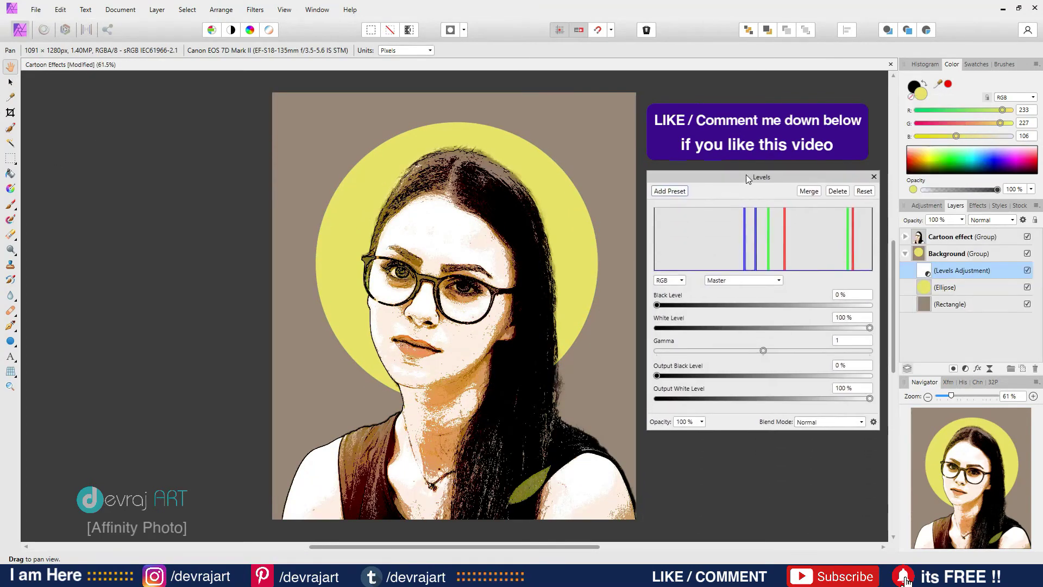
left_click_drag(657, 302, 687, 308)
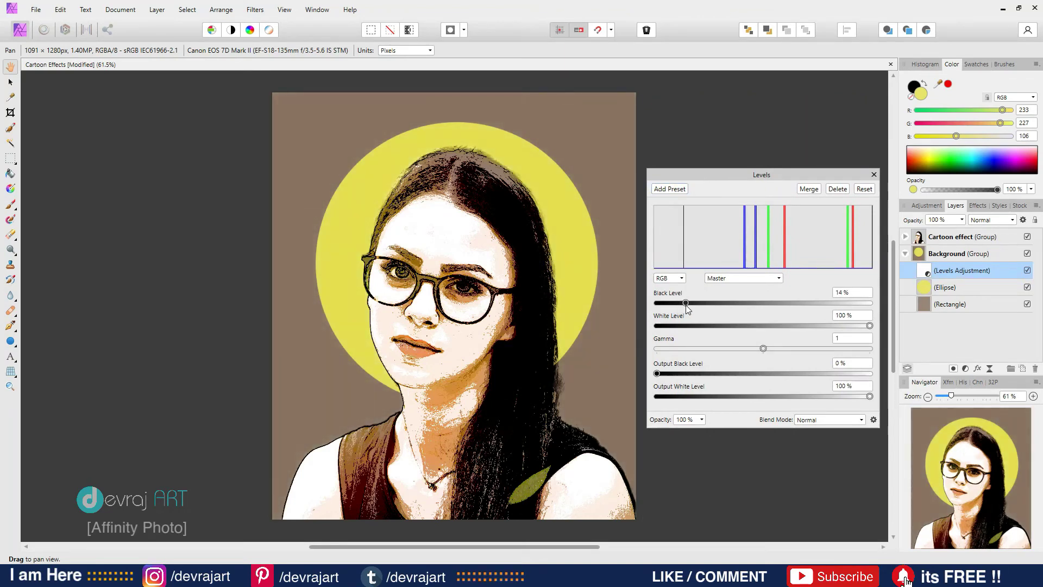
left_click(873, 174)
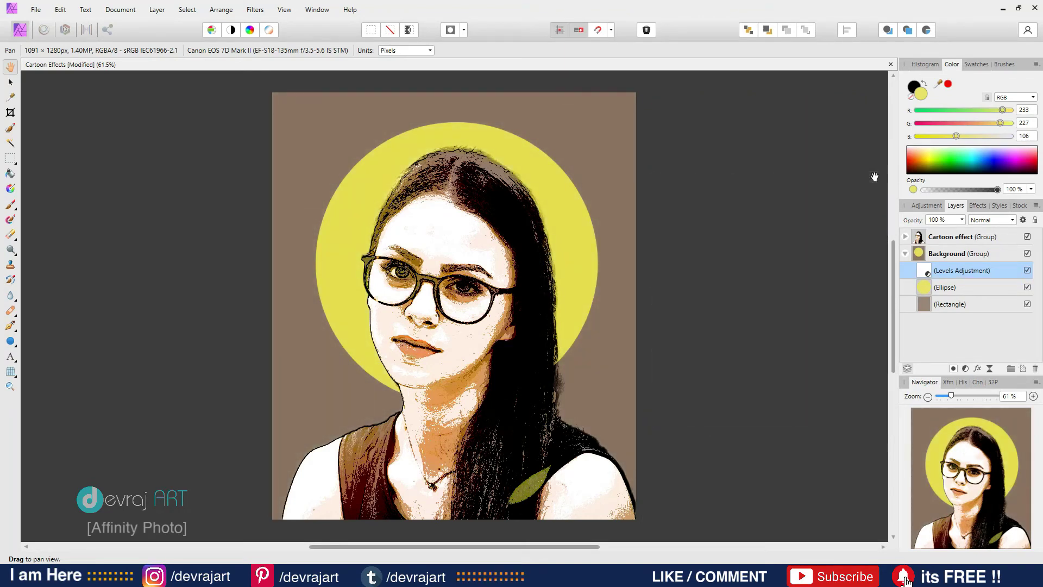
left_click(906, 254)
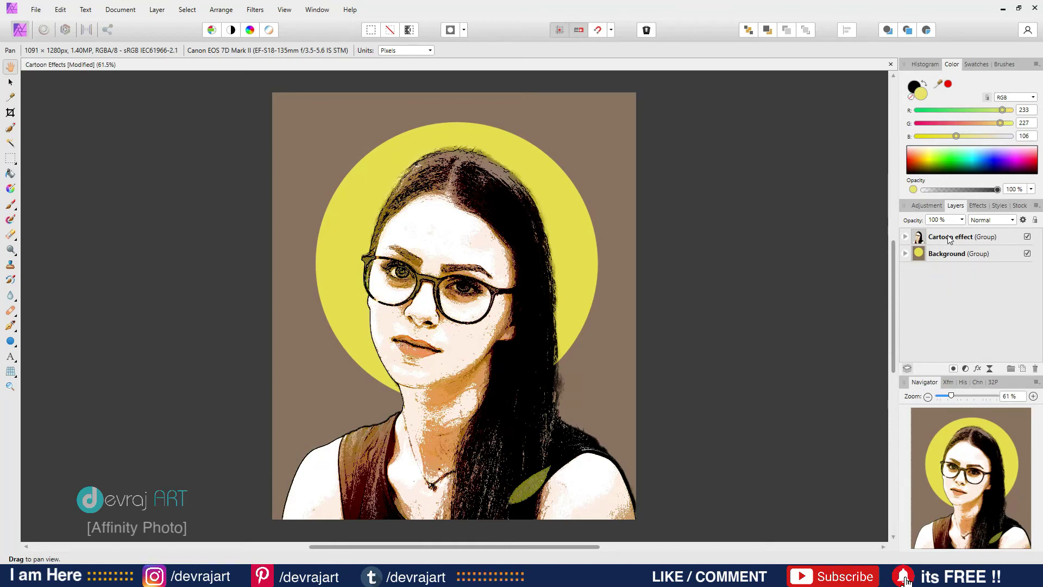
Step: Raise the black level to 21% in the existing Levels adjustment of the Cartoon effect group
left_click(950, 237)
left_click(905, 237)
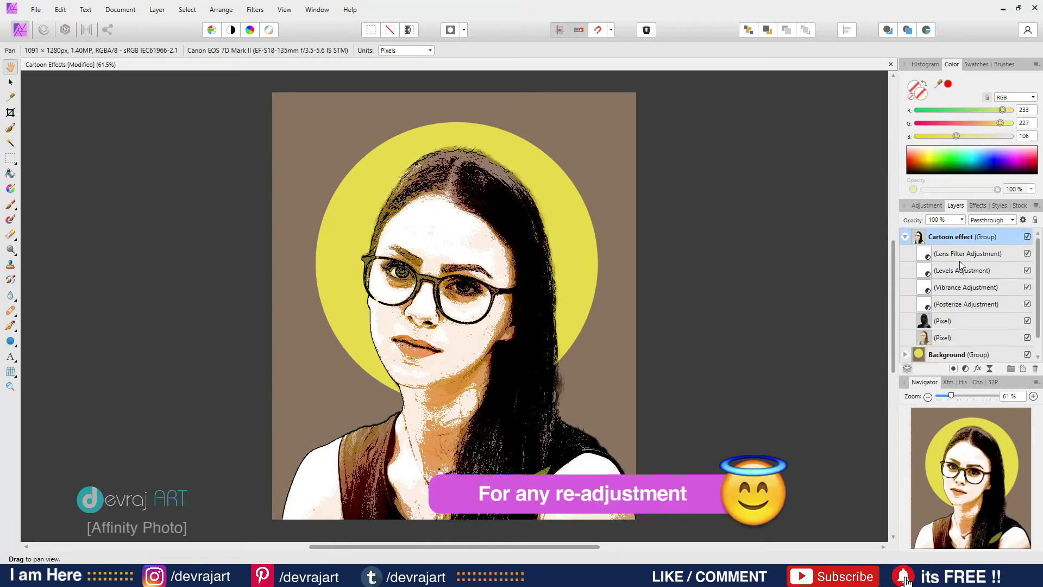
double_click(926, 273)
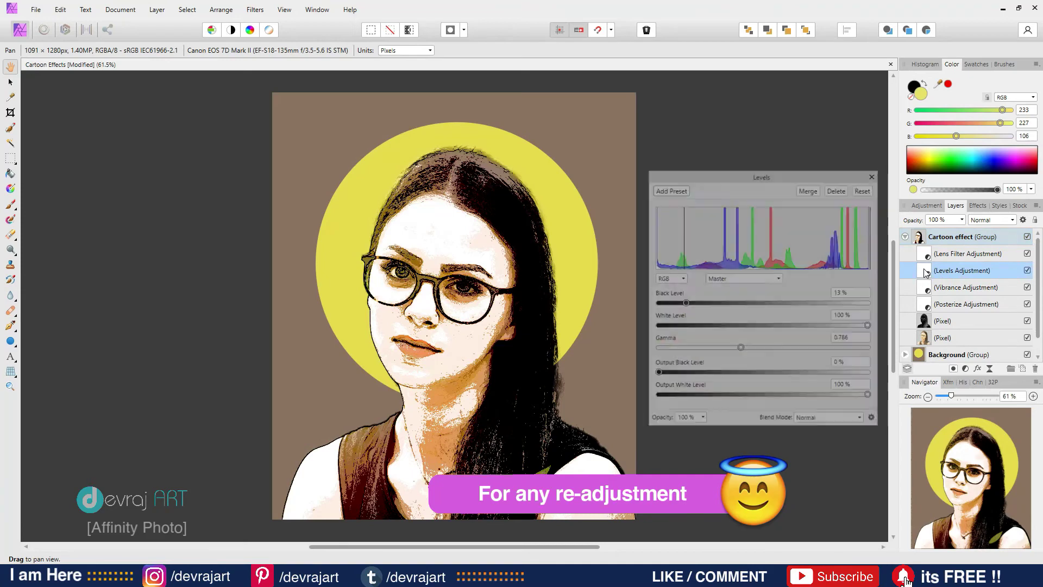
left_click_drag(725, 178, 706, 86)
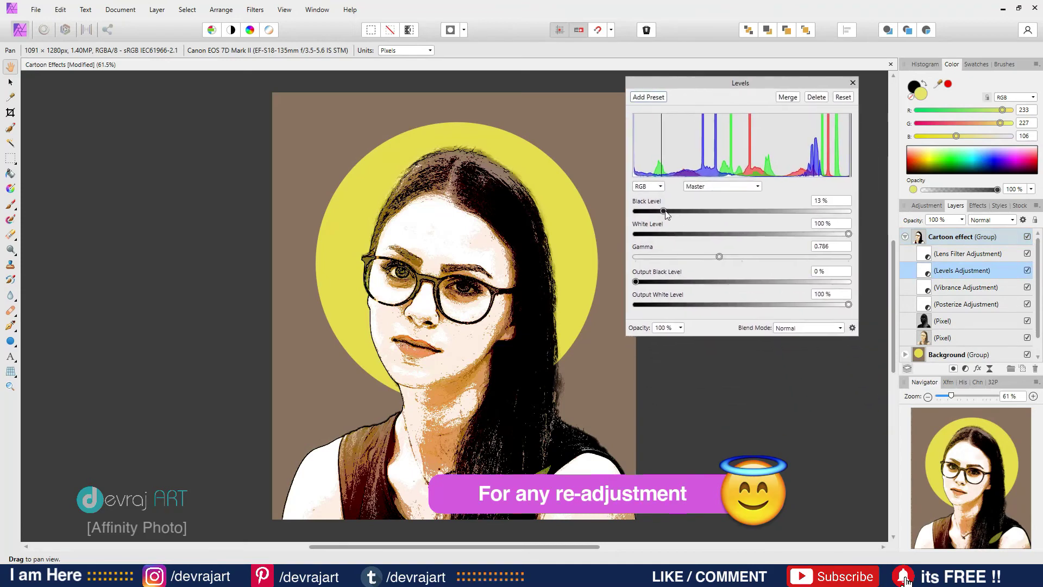
left_click_drag(664, 212, 683, 215)
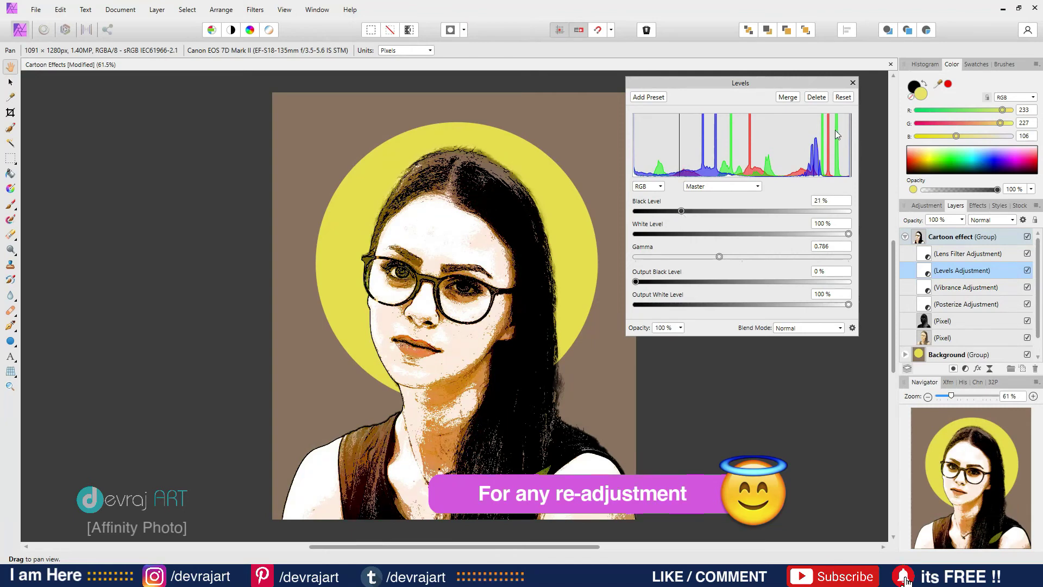
left_click(853, 83)
Step: Set the Cartoon effect group's Vibrance adjustment to 90% vibrance and 7% saturation
double_click(928, 288)
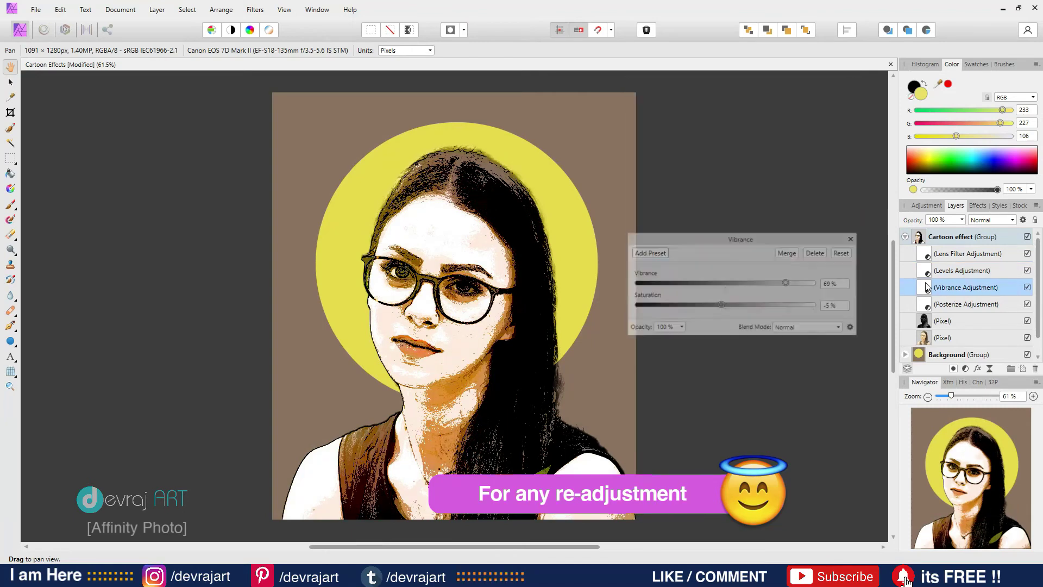
left_click_drag(729, 235, 715, 146)
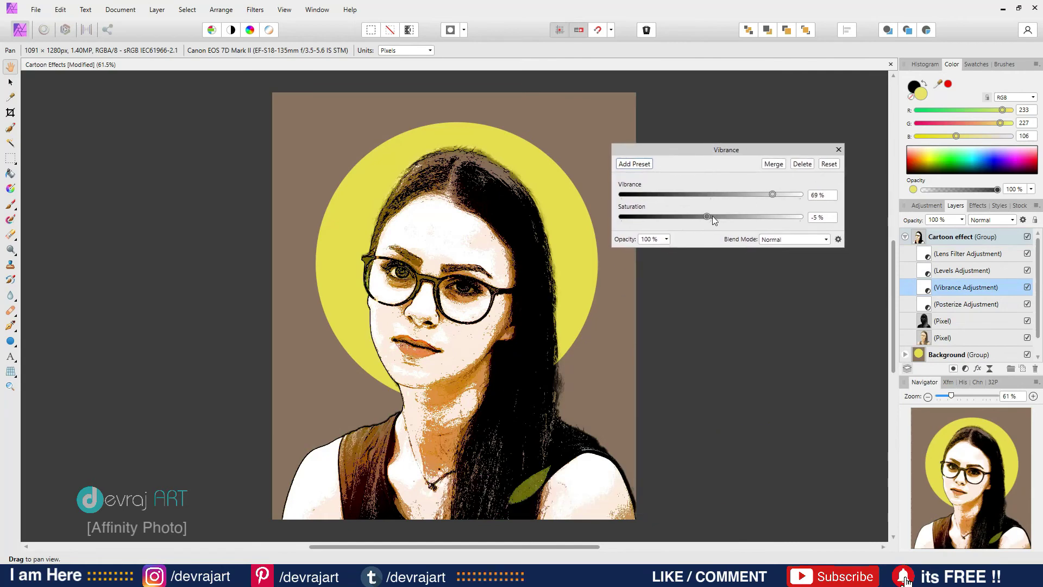
left_click_drag(712, 216, 719, 217)
left_click_drag(774, 193, 792, 194)
left_click(819, 218)
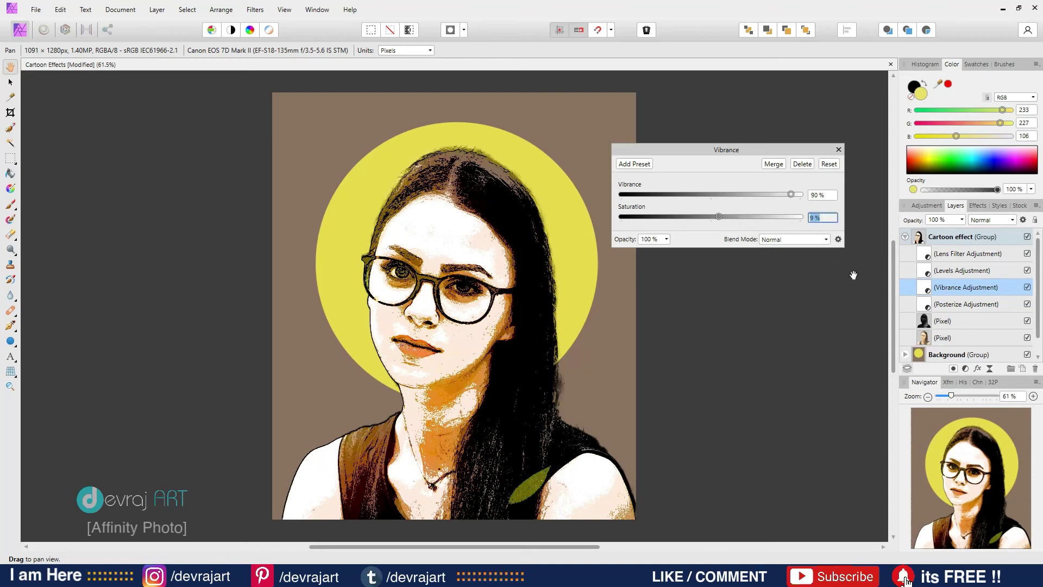
type("7")
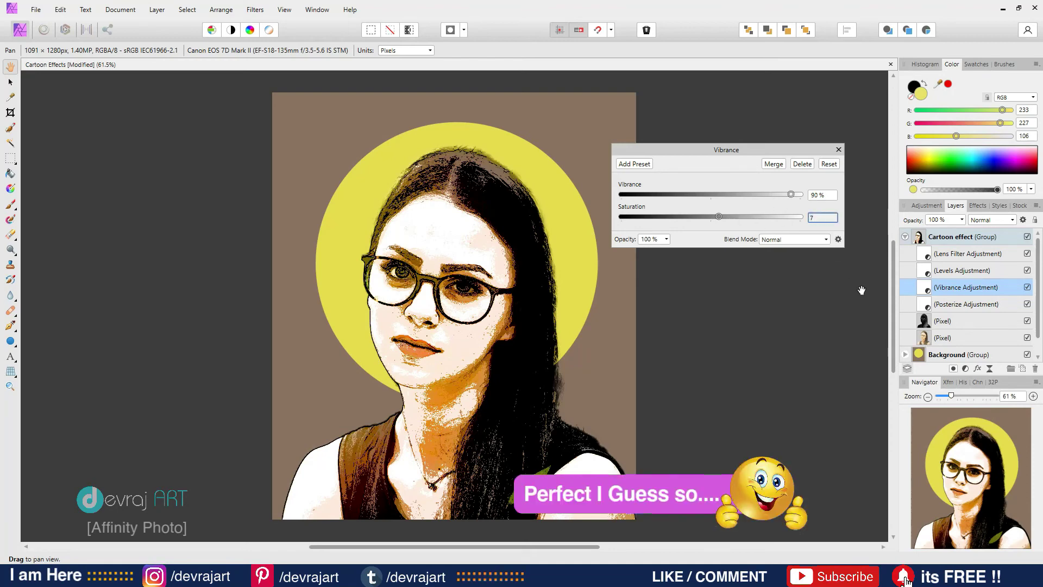
key("Return")
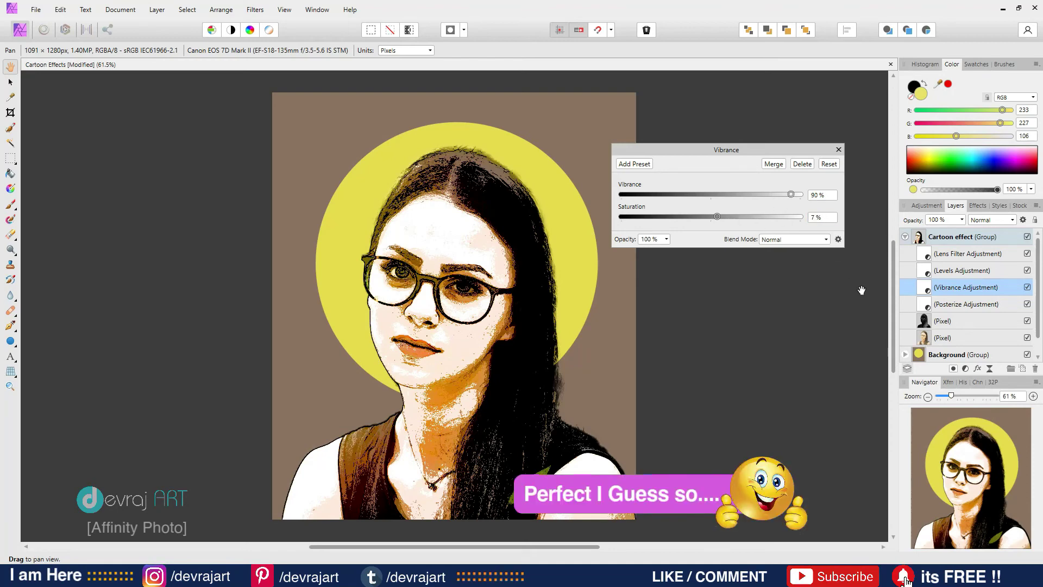
left_click(839, 149)
Step: Check the whole portrait at a smaller size and collapse the Cartoon effect group
key("ctrl+minus")
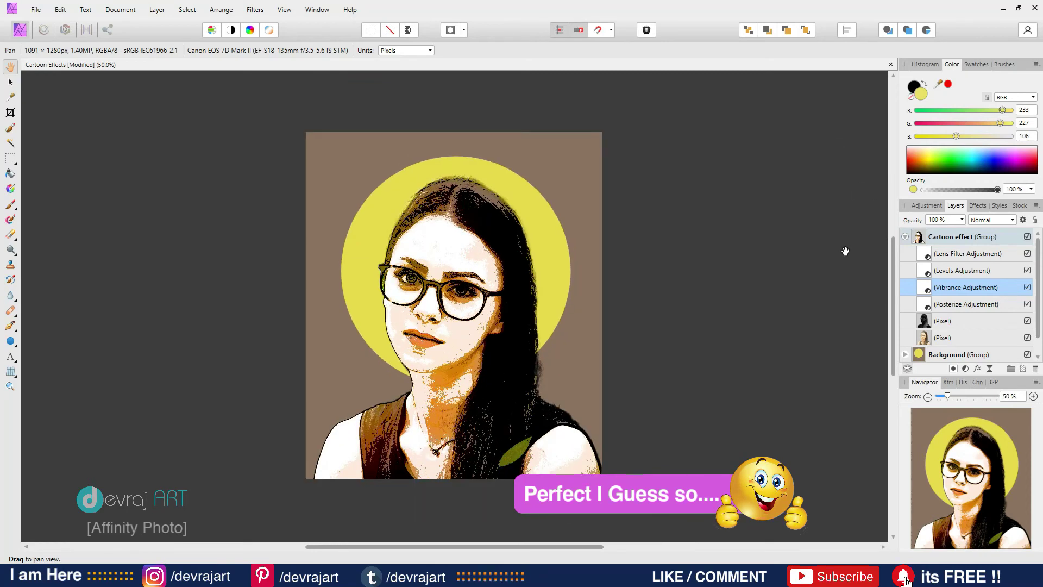
key("ctrl+plus")
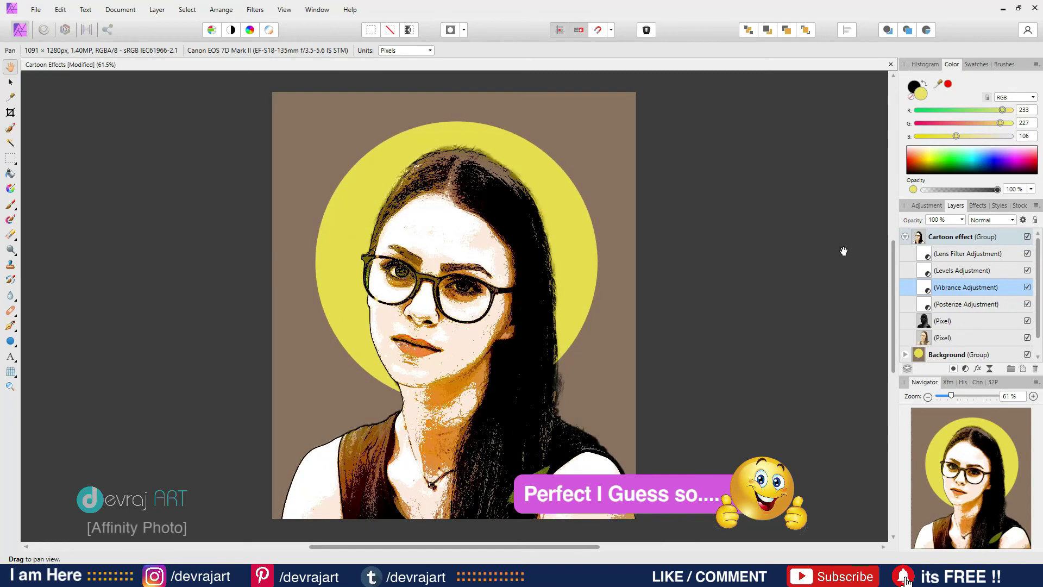
left_click(905, 237)
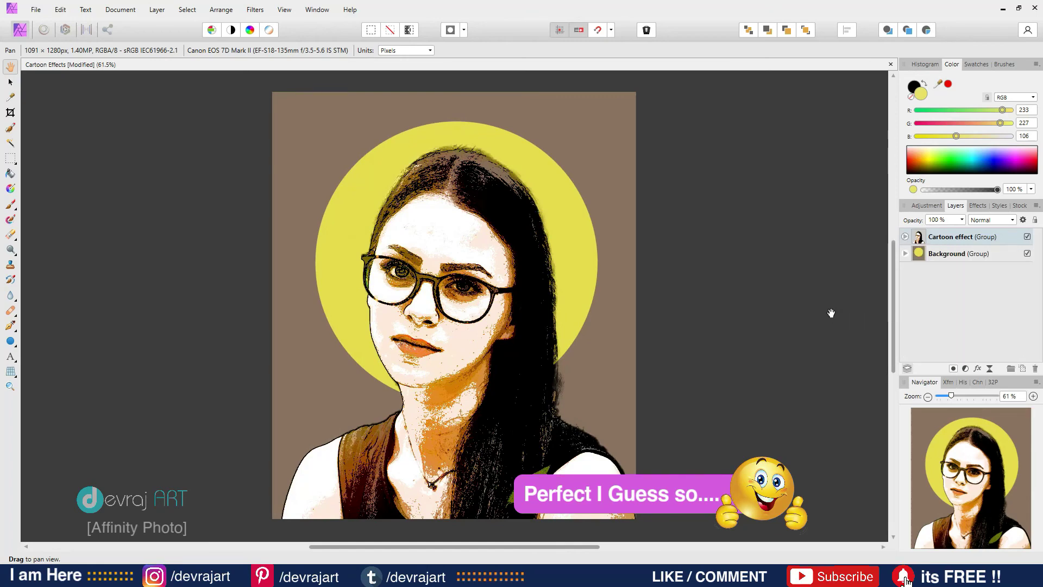